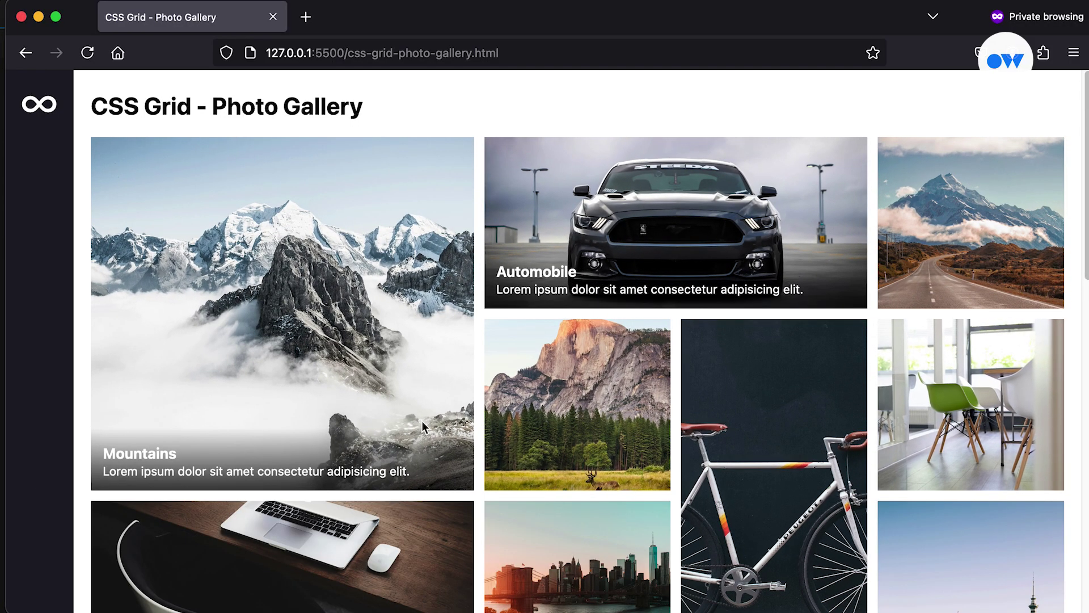
pyautogui.scroll(-2, 51, 452)
pyautogui.scroll(-3, 51, 454)
pyautogui.scroll(-1, 50, 448)
pyautogui.scroll(-2, 51, 449)
pyautogui.scroll(-4, 51, 449)
pyautogui.scroll(-3, 50, 448)
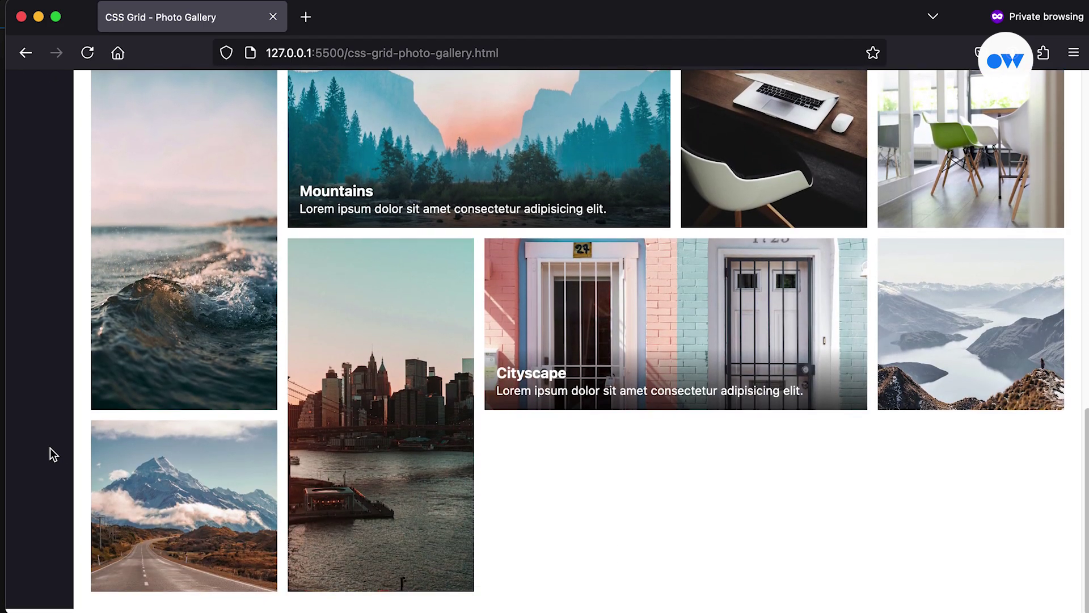
pyautogui.scroll(1, 50, 447)
pyautogui.scroll(4, 51, 448)
pyautogui.scroll(2, 51, 448)
pyautogui.scroll(3, 50, 448)
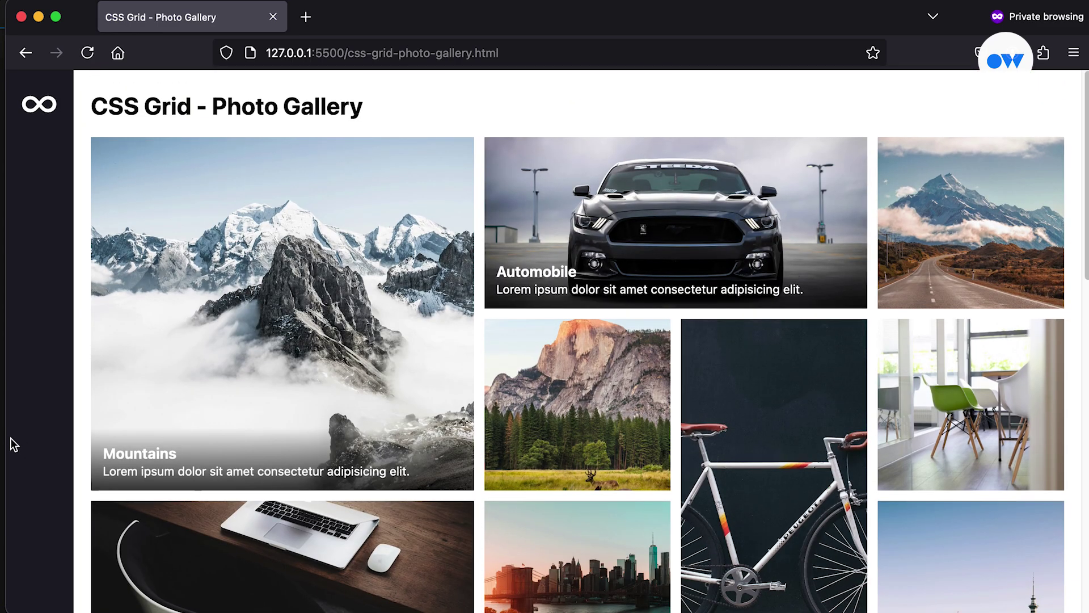
# Narrow the Firefox window in stages until the gallery reflows to one photo column
pyautogui.moveTo(3, 442); pyautogui.dragTo(167, 443)
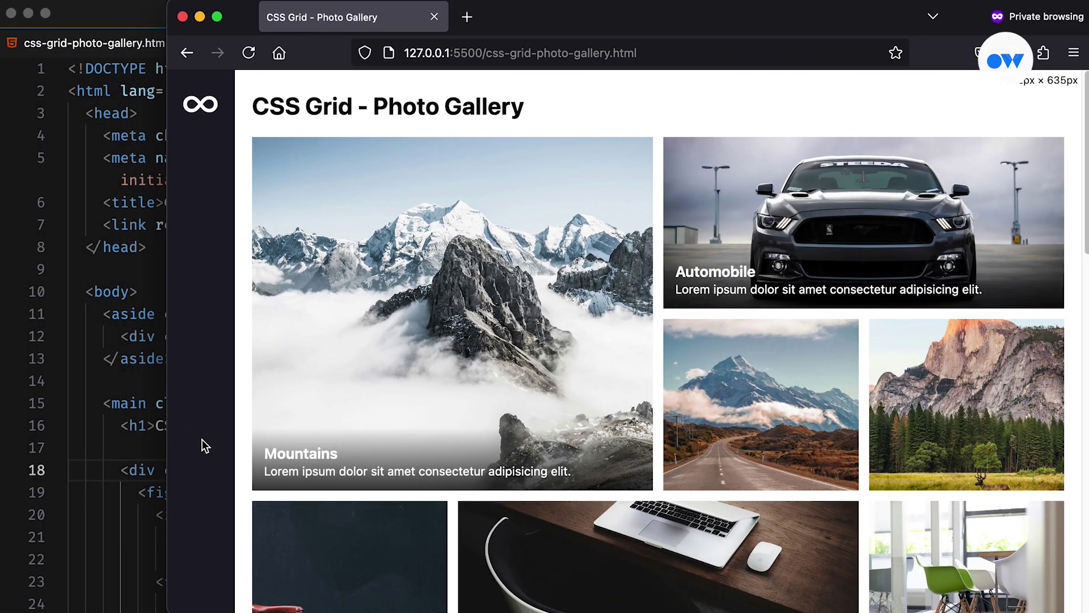
pyautogui.scroll(-4, 202, 434)
pyautogui.scroll(-1, 201, 431)
pyautogui.scroll(-3, 201, 431)
pyautogui.scroll(-2, 200, 429)
pyautogui.scroll(2, 200, 429)
pyautogui.scroll(5, 200, 430)
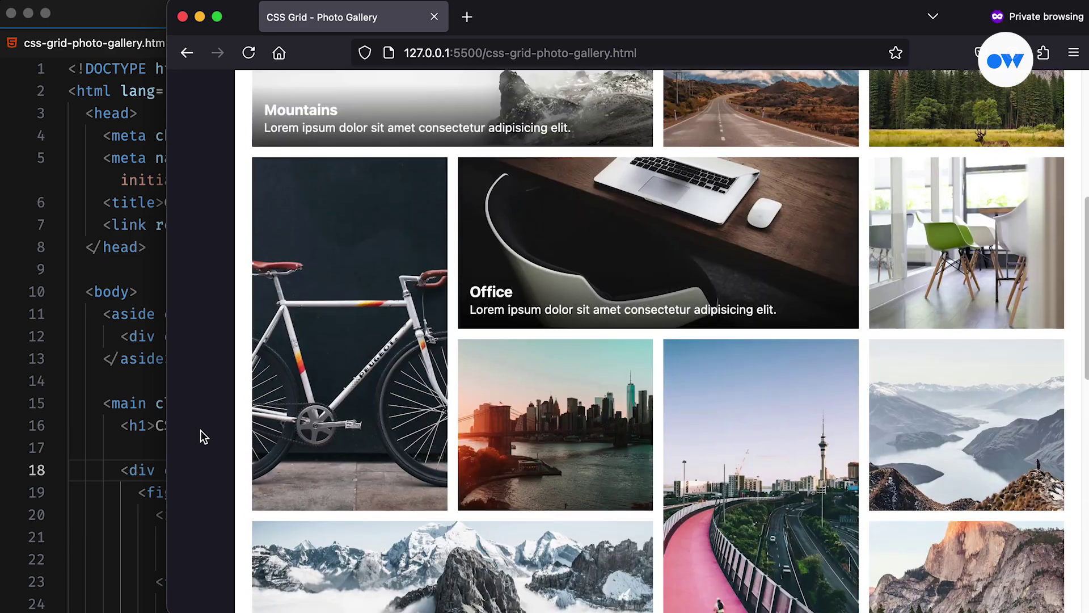
pyautogui.scroll(3, 201, 431)
pyautogui.scroll(1, 202, 430)
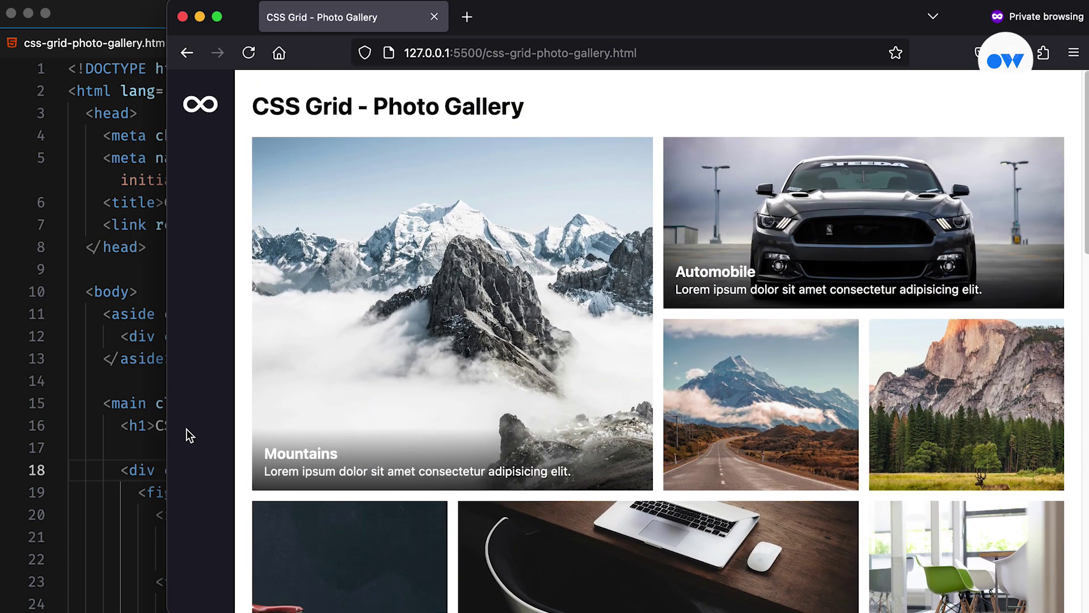
pyautogui.moveTo(168, 427); pyautogui.dragTo(321, 425)
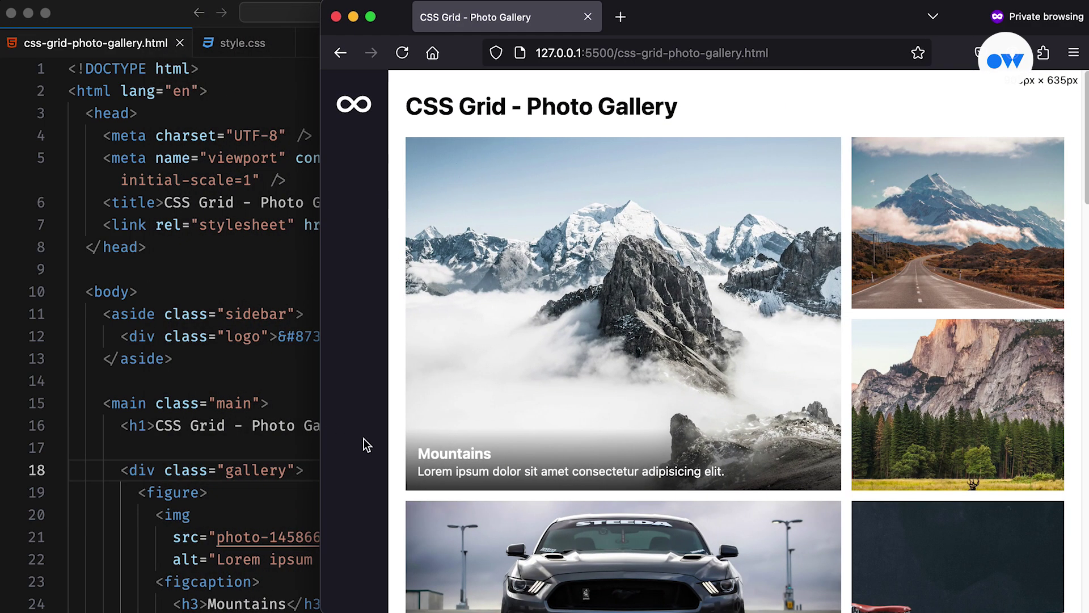
pyautogui.scroll(-1, 363, 438)
pyautogui.scroll(-5, 364, 439)
pyautogui.scroll(-2, 364, 439)
pyautogui.scroll(-5, 364, 439)
pyautogui.scroll(-1, 363, 437)
pyautogui.scroll(-4, 363, 438)
pyautogui.scroll(2, 363, 438)
pyautogui.scroll(5, 363, 444)
pyautogui.scroll(2, 364, 444)
pyautogui.scroll(-3, 364, 444)
pyautogui.scroll(1, 363, 444)
pyautogui.scroll(2, 364, 444)
pyautogui.moveTo(321, 439); pyautogui.dragTo(610, 435)
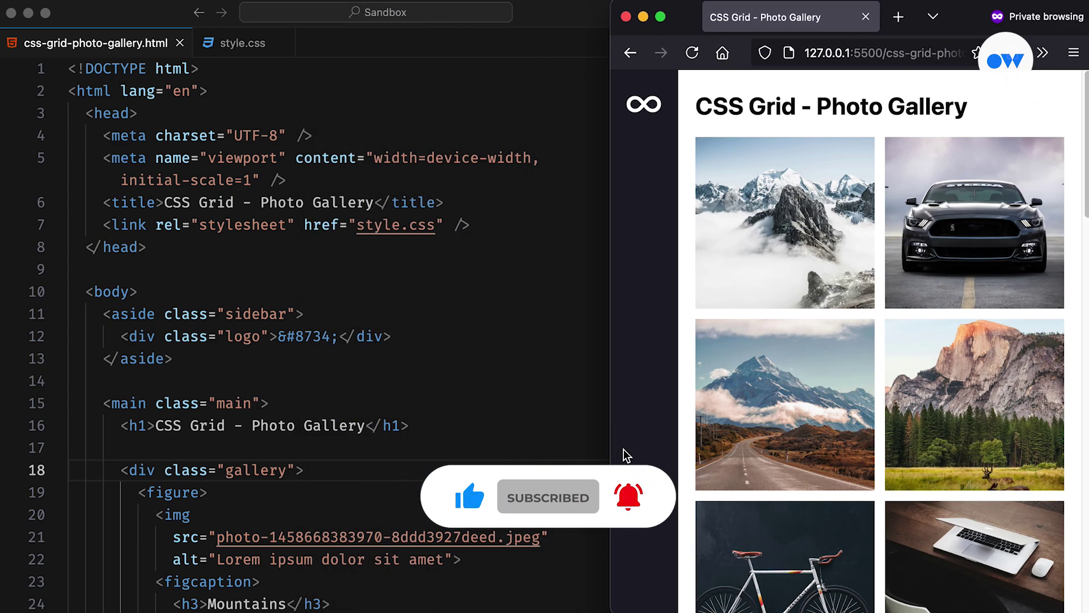
pyautogui.scroll(-10, 623, 456)
pyautogui.scroll(-3, 624, 455)
pyautogui.scroll(-3, 624, 455)
pyautogui.scroll(20, 624, 456)
pyautogui.moveTo(611, 450); pyautogui.dragTo(709, 455)
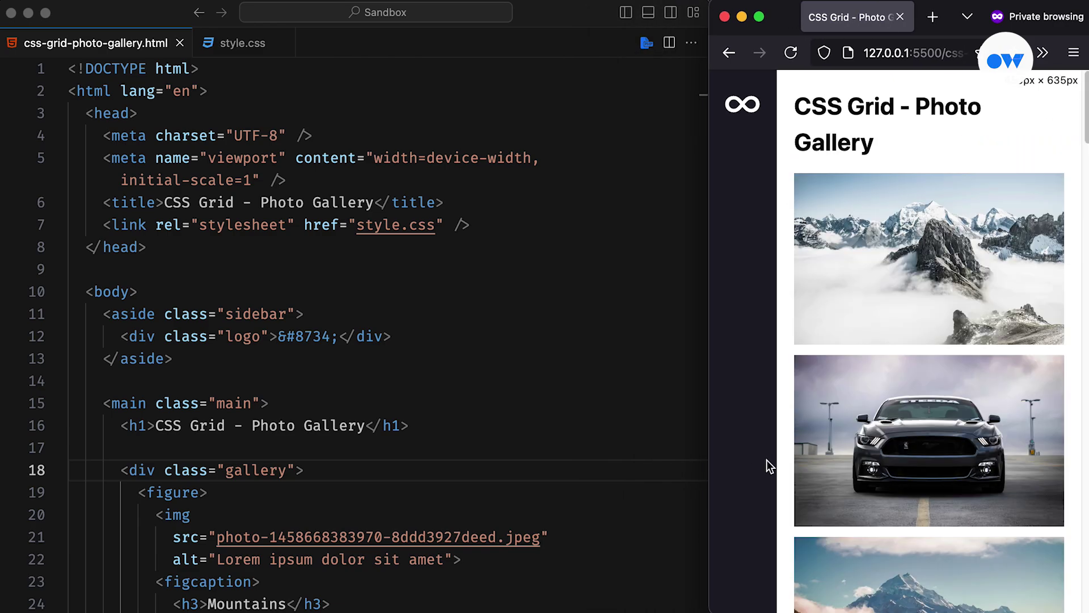
pyautogui.scroll(-3, 760, 465)
pyautogui.scroll(-5, 759, 465)
pyautogui.scroll(-5, 760, 464)
pyautogui.scroll(-5, 760, 464)
pyautogui.scroll(-3, 760, 465)
pyautogui.scroll(15, 760, 464)
pyautogui.moveTo(709, 468); pyautogui.dragTo(683, 473)
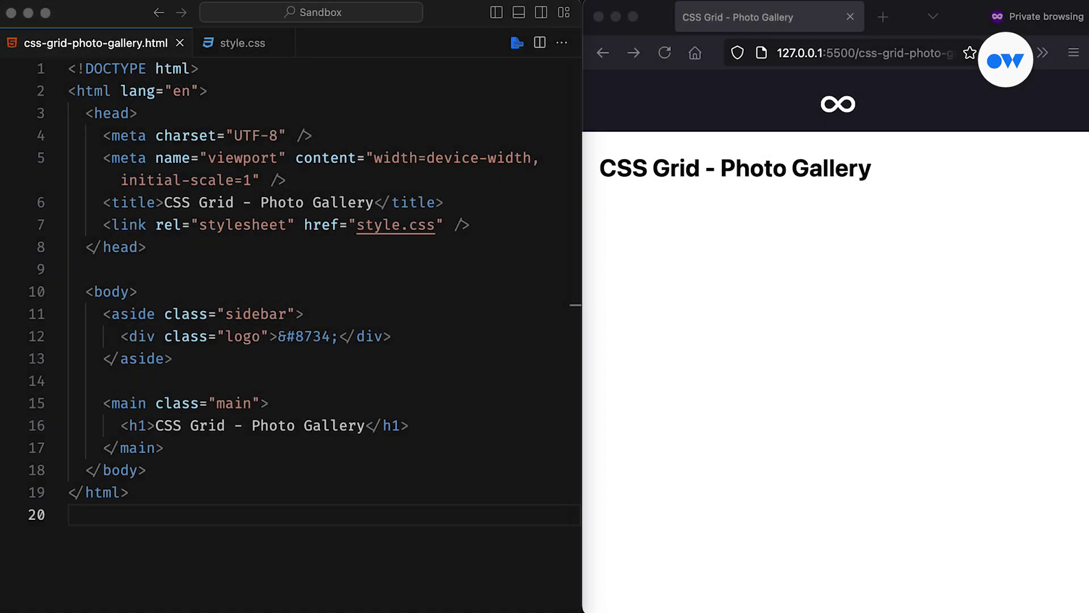
# Highlight the aside and main tags, then add blank lines inside the body rule of style.css
pyautogui.moveTo(102, 314); pyautogui.dragTo(304, 314)
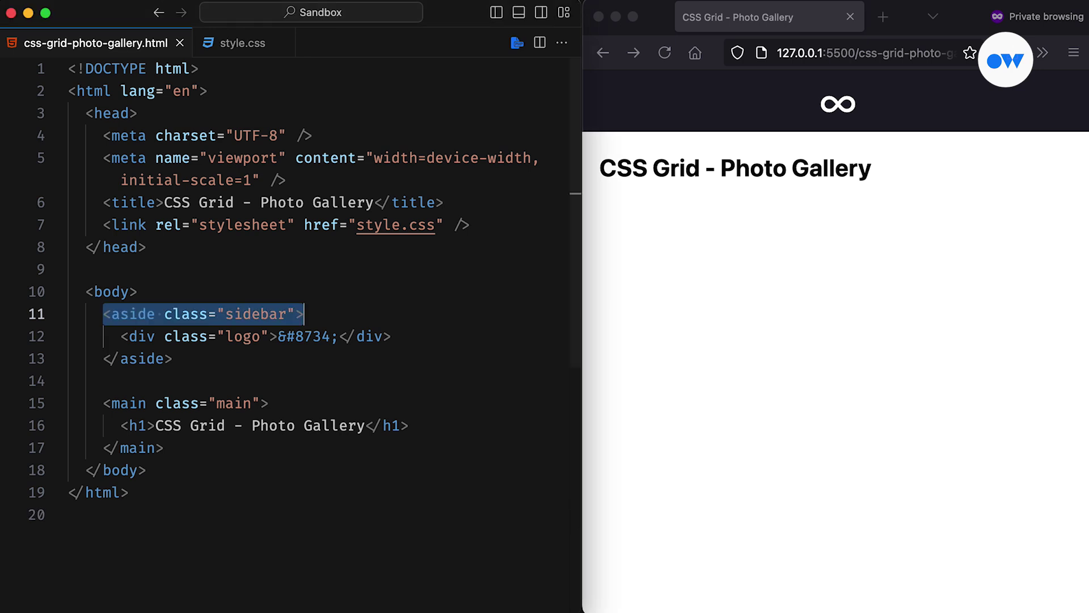
pyautogui.moveTo(102, 404); pyautogui.dragTo(270, 403)
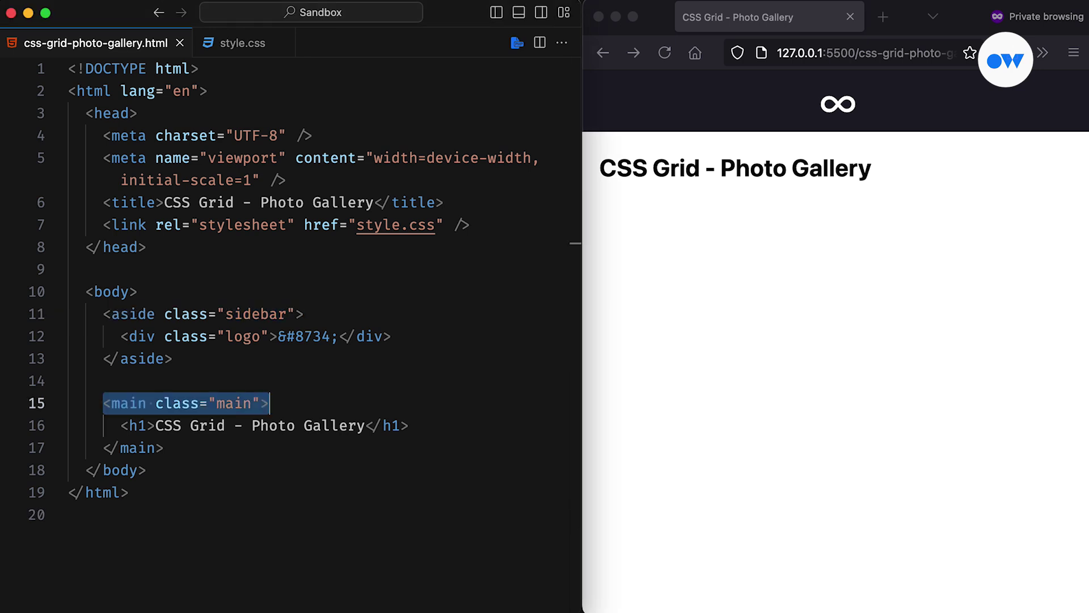
pyautogui.hotkey('ctrl', 'Tab')
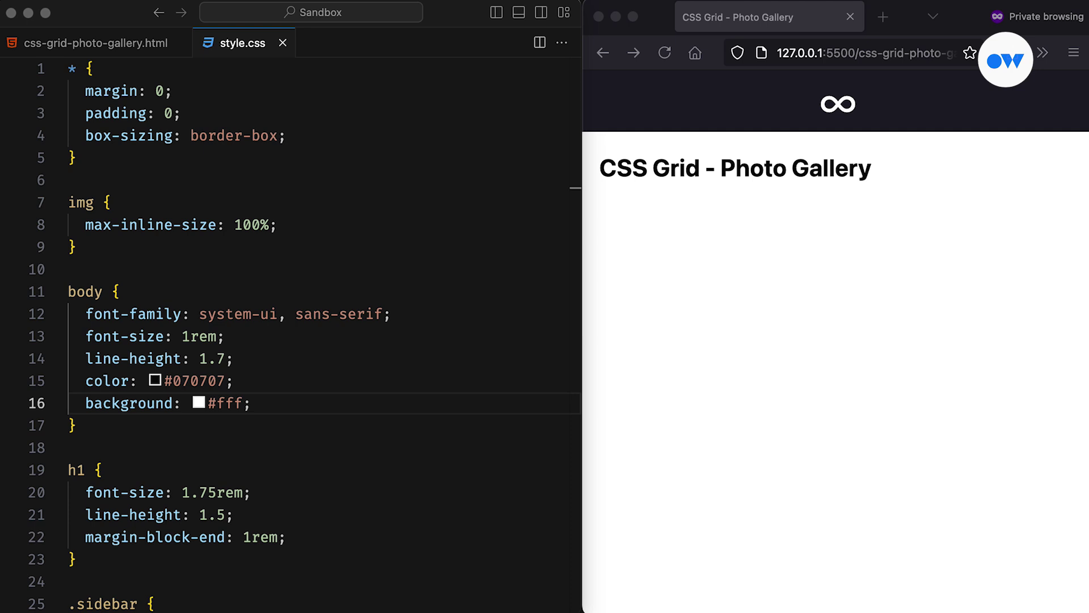
pyautogui.scroll(-2, 290, 341)
pyautogui.scroll(-3, 289, 340)
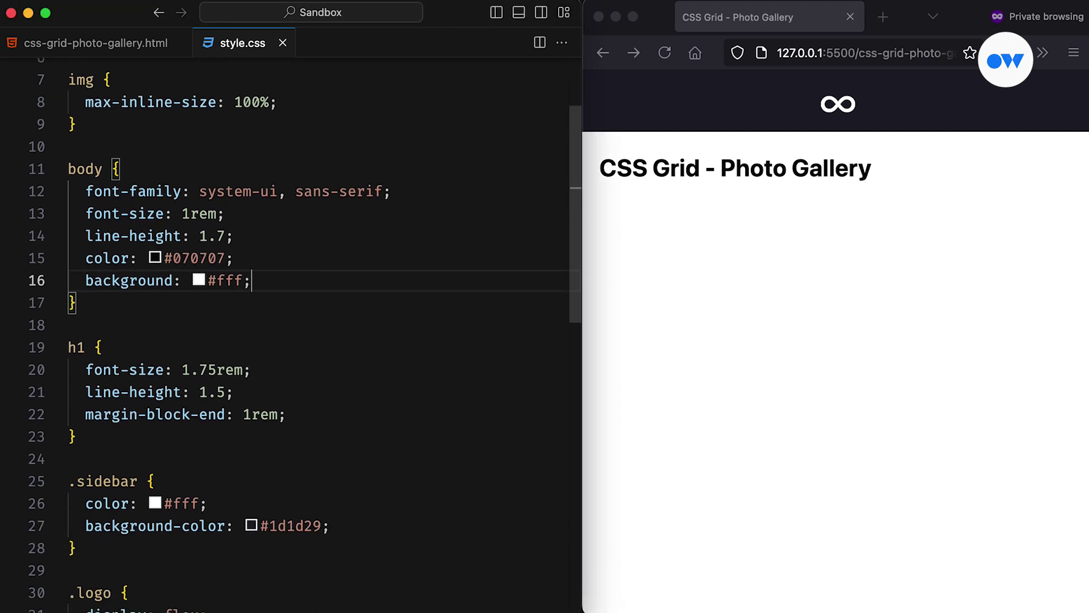
pyautogui.press('Return')
pyautogui.press('Return')
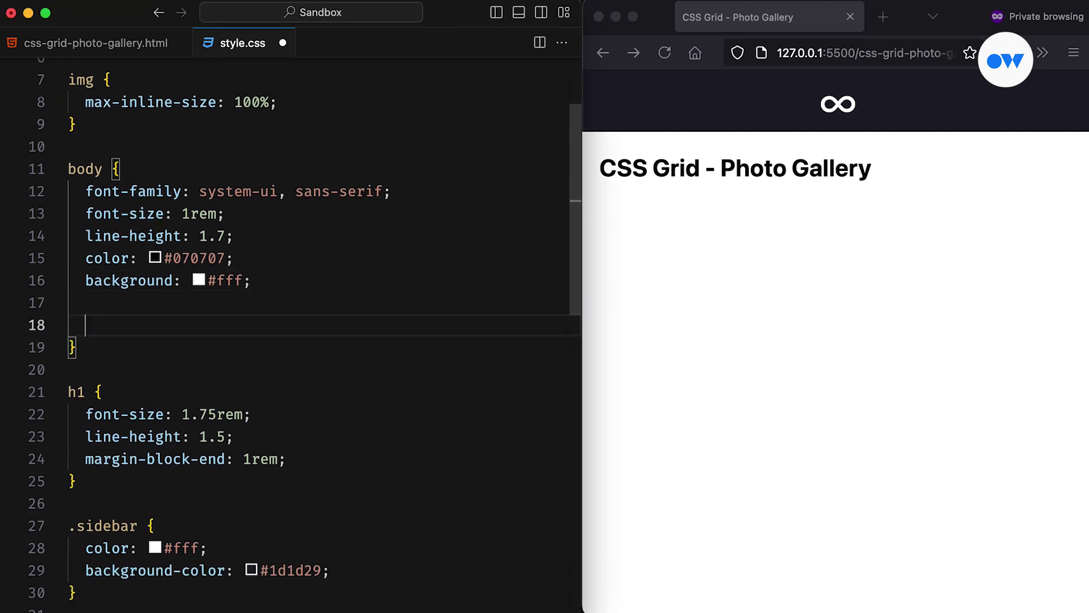
pyautogui.write('displ')
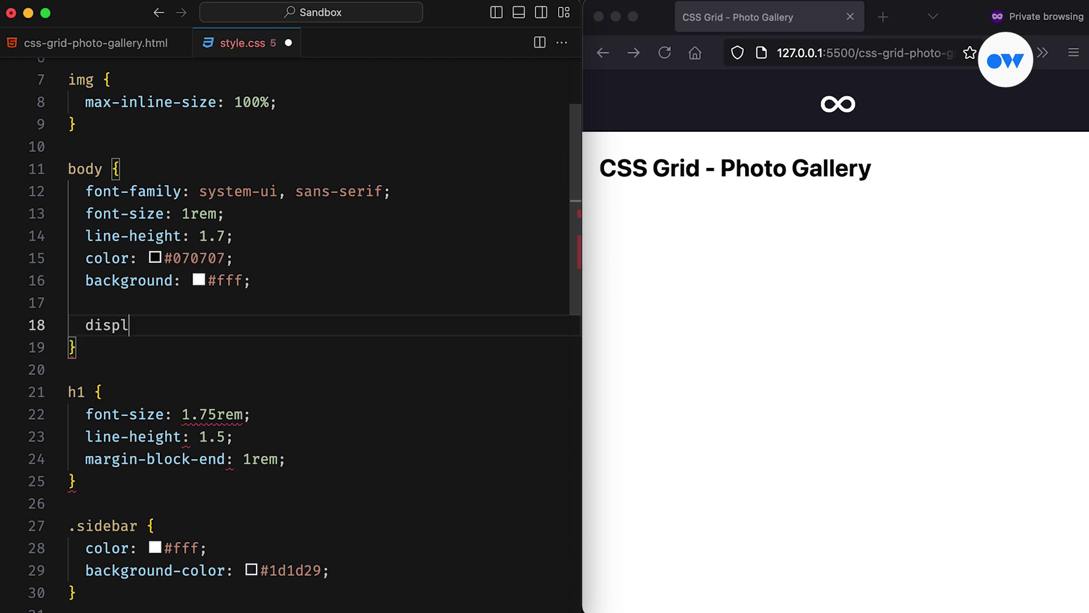
# Give body display: grid and grid-template-columns with named sidebar and main tracks, and save
pyautogui.press('Return')
pyautogui.write('grid;')
pyautogui.press('End')
pyautogui.press('Return')
pyautogui.write('grid-t')
pyautogui.press('Return')
pyautogui.write('[sidebar-start]       5rem     [sidebar-end main-start]       1fr     [main-end]')
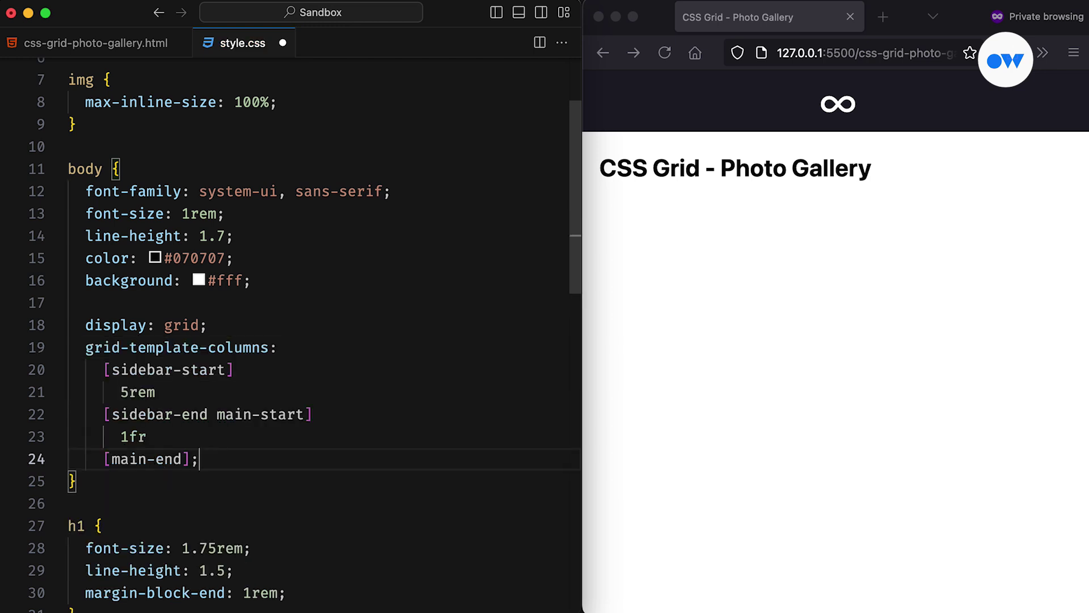
pyautogui.press('super+s')
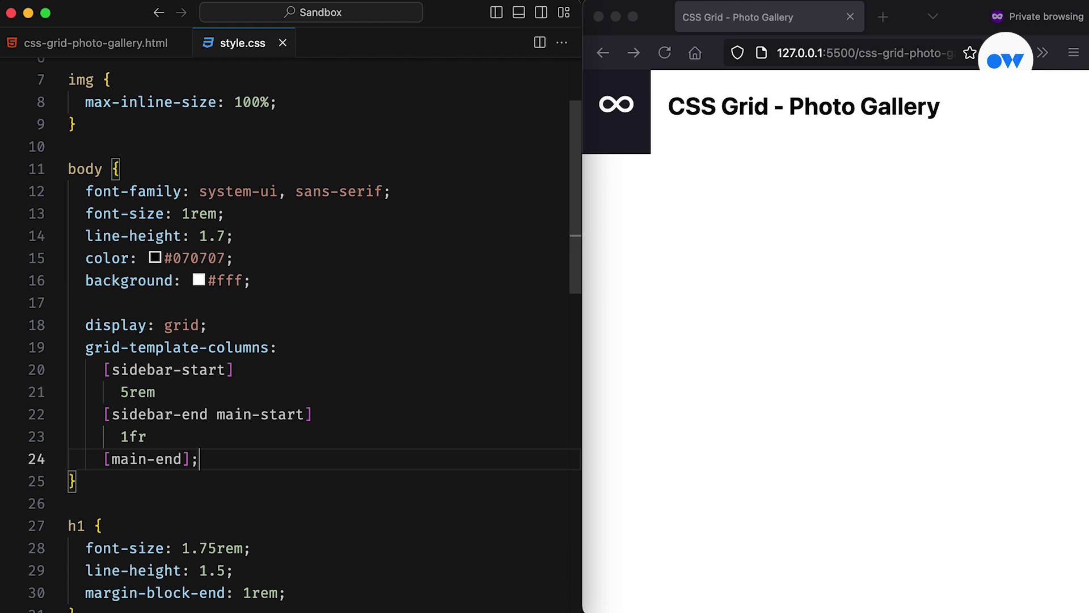
# Add min-block-size 100vh/dvh/svh declarations above the grid line and save
pyautogui.press('Up')
pyautogui.press('Up')
pyautogui.press('Up')
pyautogui.press('Up')
pyautogui.press('Up')
pyautogui.press('Up')
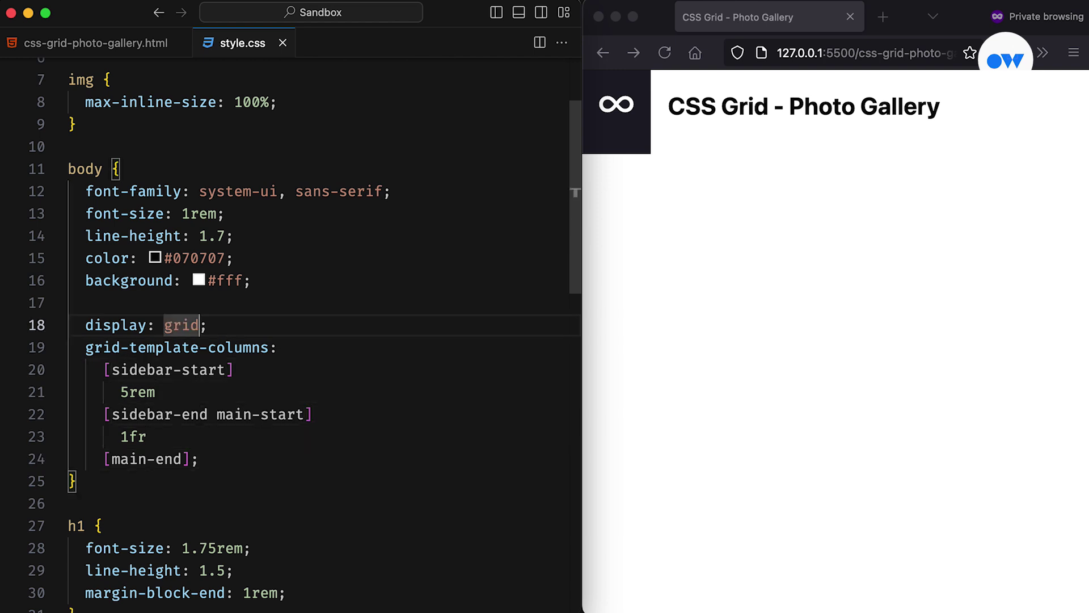
pyautogui.press('Home')
pyautogui.press('Return')
pyautogui.press('Up')
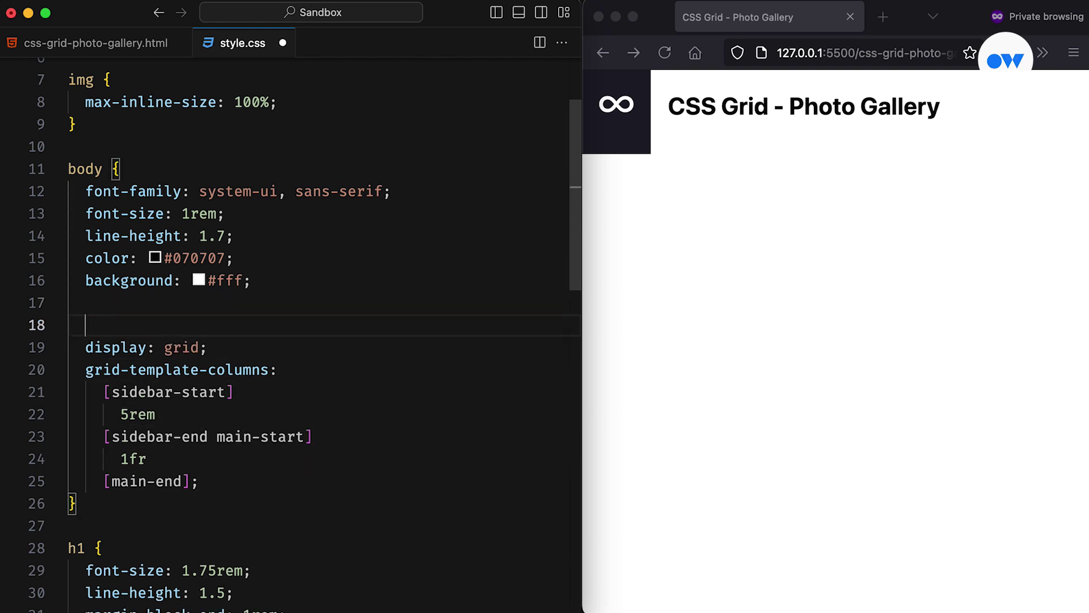
pyautogui.write('/* Use whichever works best for you */   min-block-size: 100vh;   min-block-size: 100dvh;   min-block-size: 100svh;')
pyautogui.press('Return')
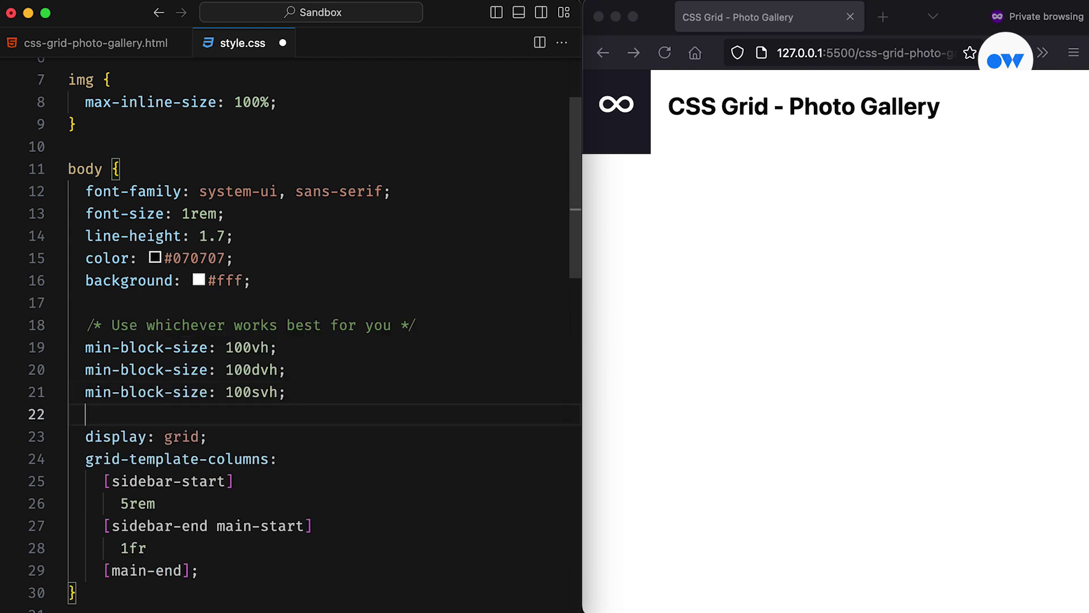
pyautogui.hotkey('ctrl', 's')
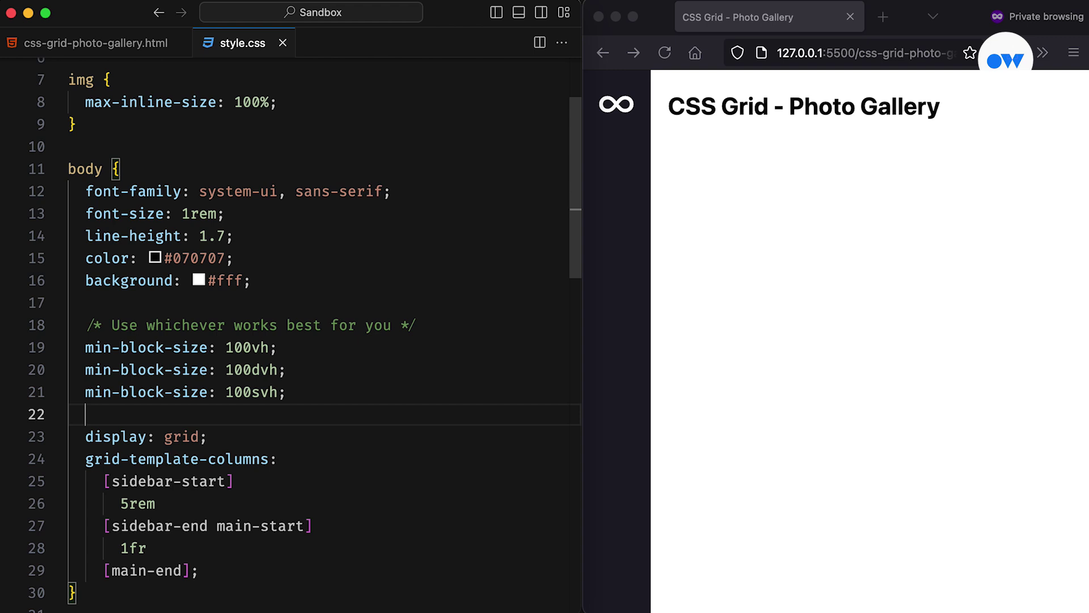
pyautogui.scroll(-2, 289, 331)
pyautogui.scroll(-2, 289, 333)
pyautogui.scroll(-2, 290, 332)
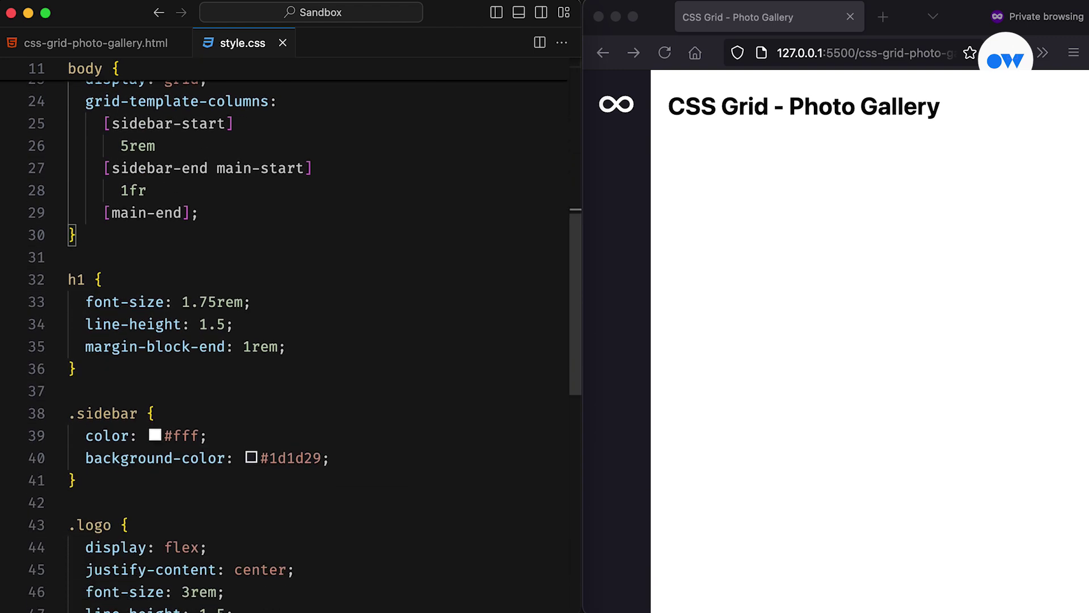
pyautogui.scroll(-2, 289, 331)
pyautogui.scroll(-1, 289, 331)
# Place .sidebar in the sidebar grid column with a grid-column declaration
pyautogui.click(155, 211)
pyautogui.press('Return')
pyautogui.write('grid')
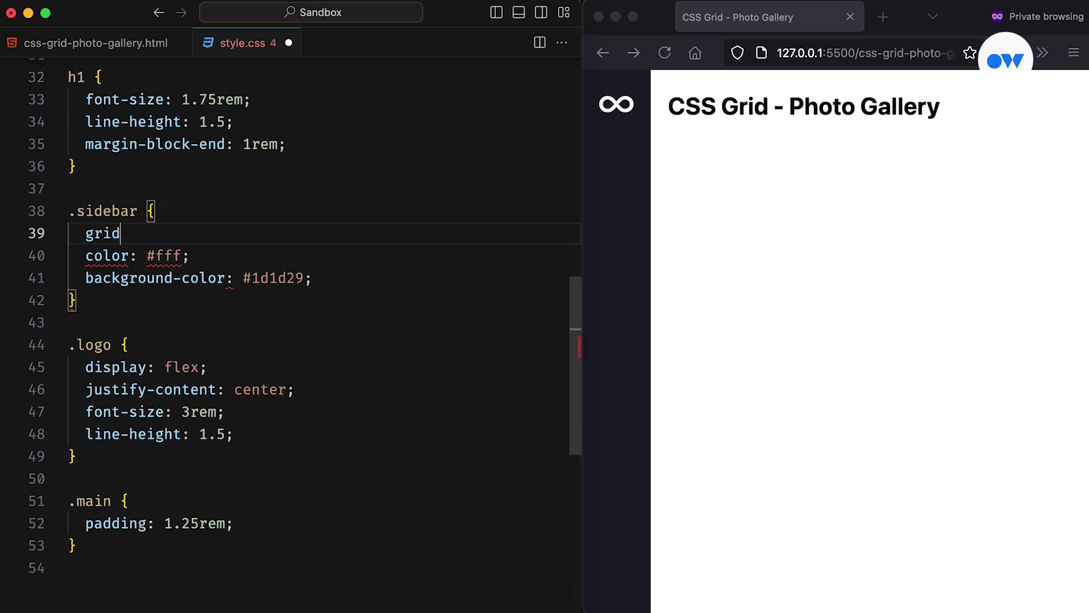
pyautogui.write('-co')
pyautogui.press('Tab')
pyautogui.write('sidebar')
pyautogui.press('Down')
pyautogui.press('Down')
pyautogui.press('Down')
pyautogui.press('Down')
pyautogui.press('Down')
pyautogui.press('Down')
pyautogui.press('Down')
pyautogui.press('Down')
pyautogui.press('Down')
# Set .main to grid-column: main with 1.25rem padding, and save
pyautogui.press('End')
pyautogui.press('Return')
pyautogui.write('grid-column')
pyautogui.press('Tab')
pyautogui.write('main')
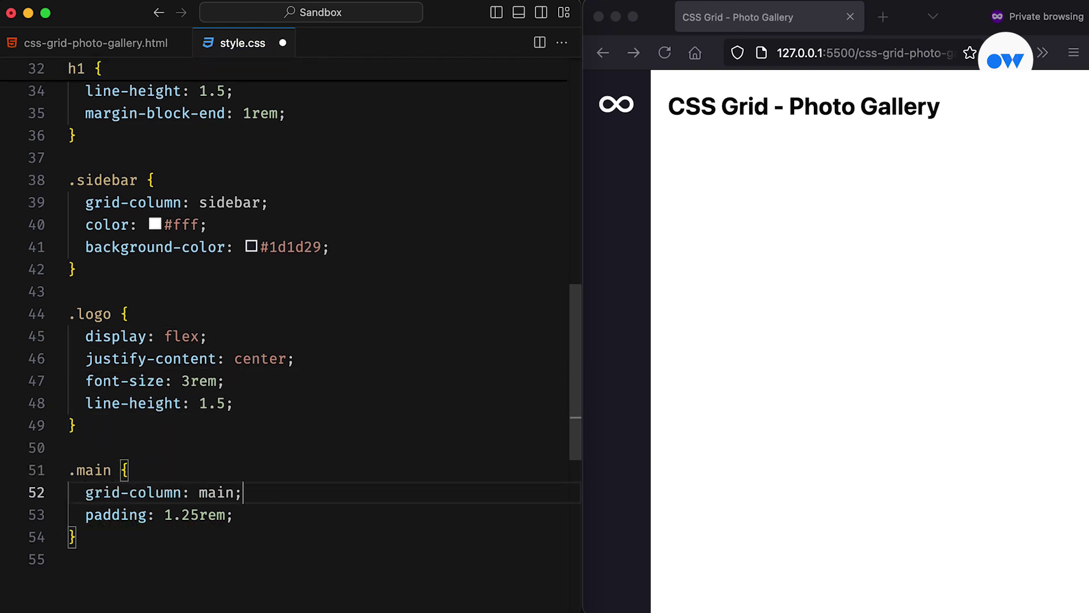
pyautogui.press('cmd+s')
# Add a gallery div holding the pasted photo figure markup, save, and check the photos in Firefox
pyautogui.hotkey('ctrl', 'Tab')
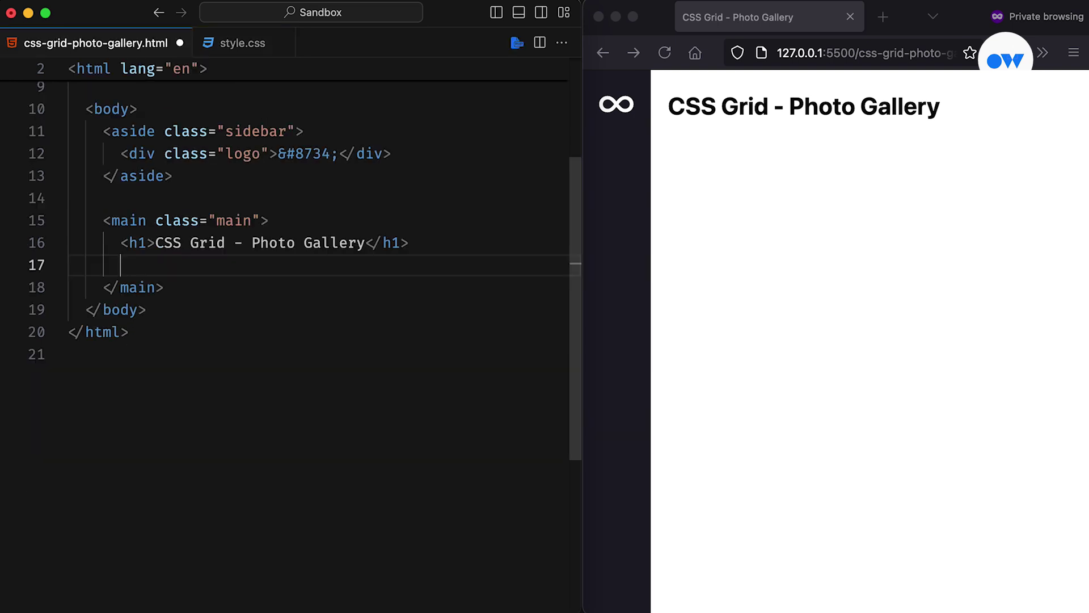
pyautogui.press('Return')
pyautogui.write('<div class')
pyautogui.press('Return')
pyautogui.write('gallery">')
pyautogui.press('Return')
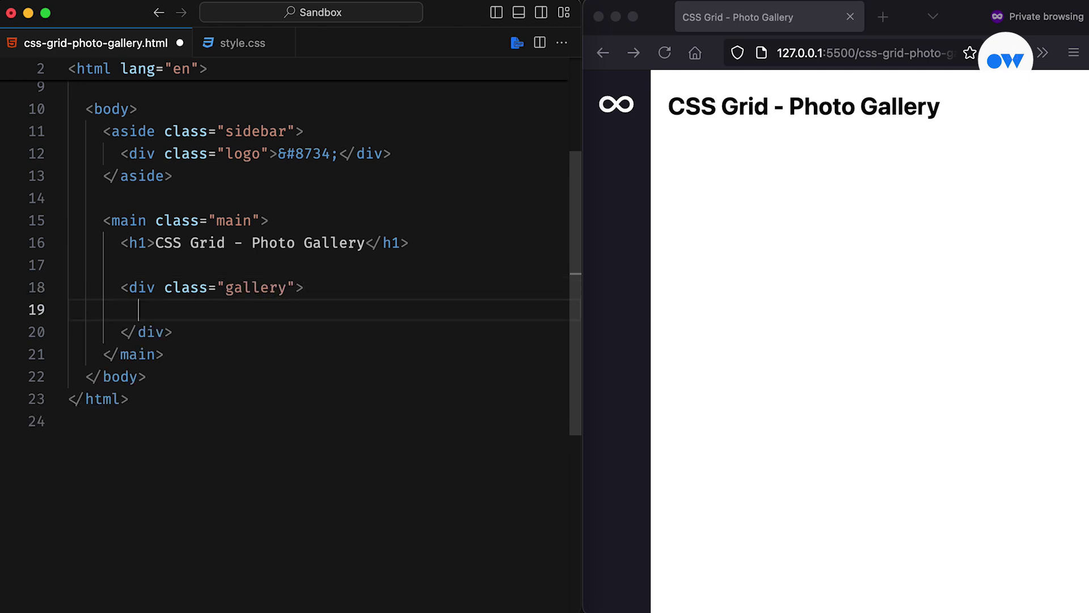
pyautogui.hotkey('ctrl', 'v')
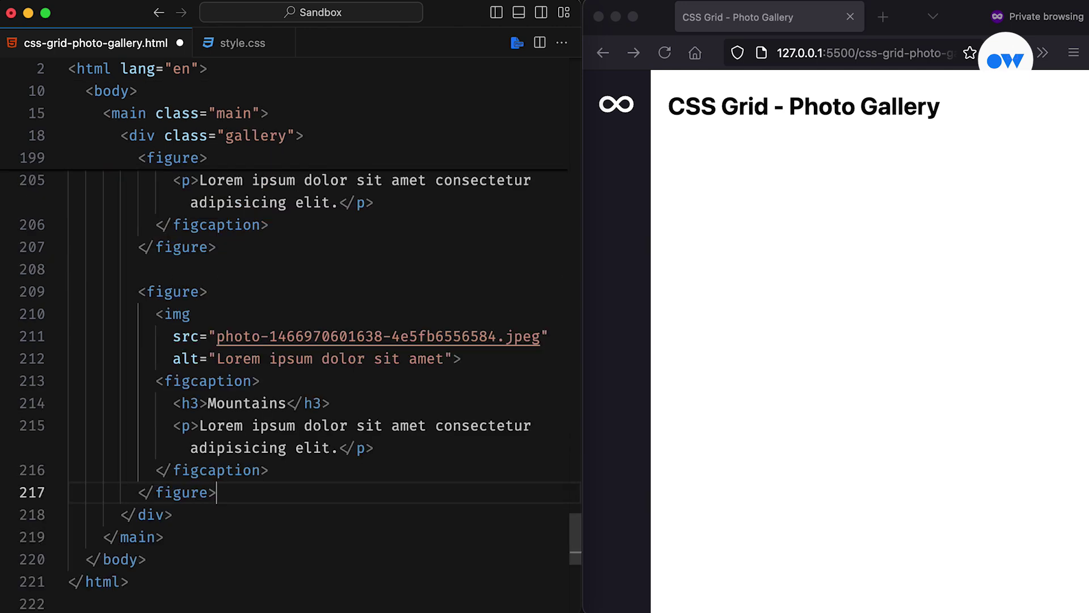
pyautogui.hotkey('ctrl', 's')
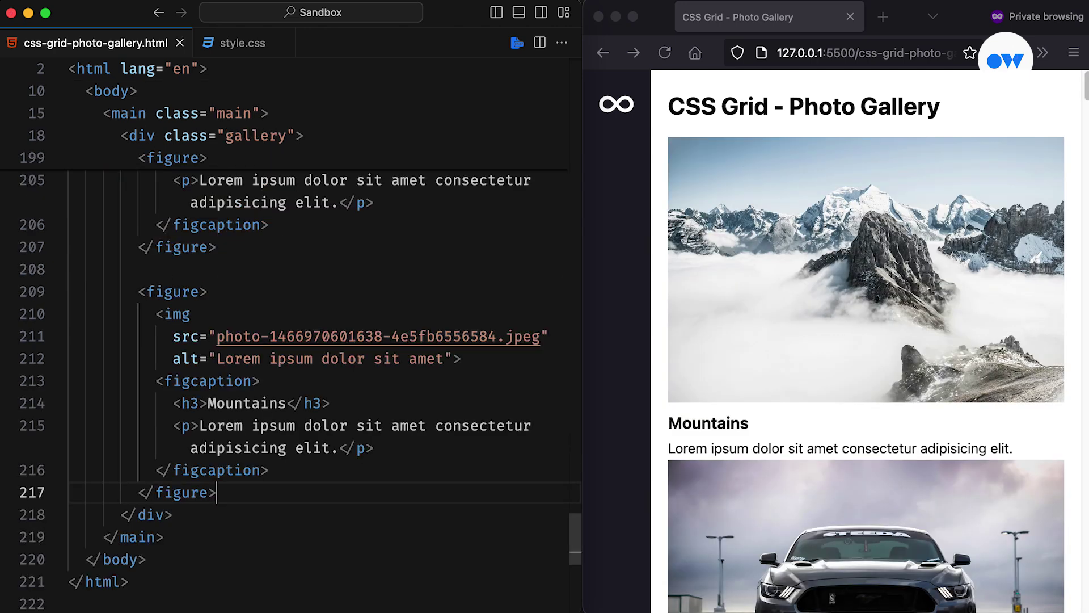
pyautogui.click(605, 498)
pyautogui.scroll(-1, 604, 499)
pyautogui.scroll(-4, 604, 499)
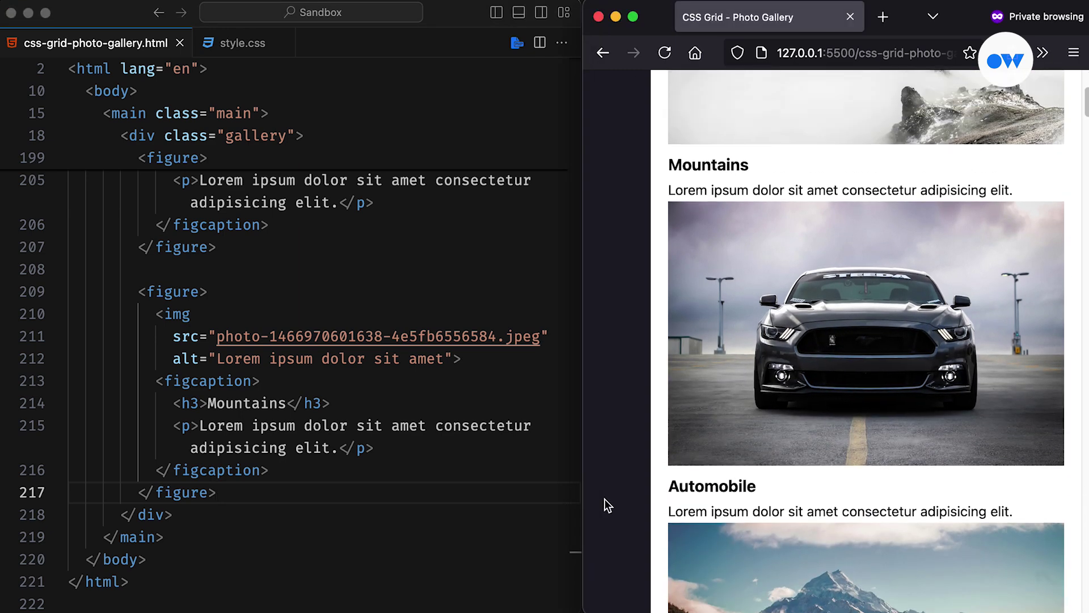
pyautogui.scroll(5, 604, 499)
pyautogui.click(243, 43)
pyautogui.write('.gallery {')
# Give .gallery display: grid with repeat(auto-fit, minmax(12.5rem, 1fr)) columns, and save
pyautogui.press('Return')
pyautogui.write('display: grid;')
pyautogui.press('super+s')
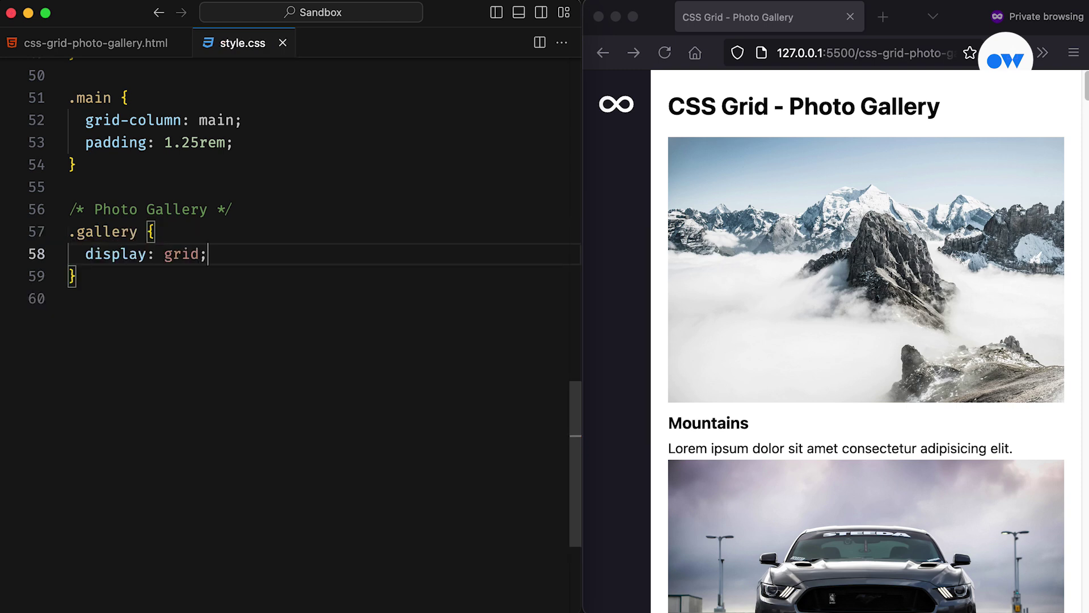
pyautogui.press('Return')
pyautogui.write('grid-t')
pyautogui.press('Tab')
pyautogui.press('Return')
pyautogui.write('repeat(auto-fit, minmax(12.5rem, 1fr));')
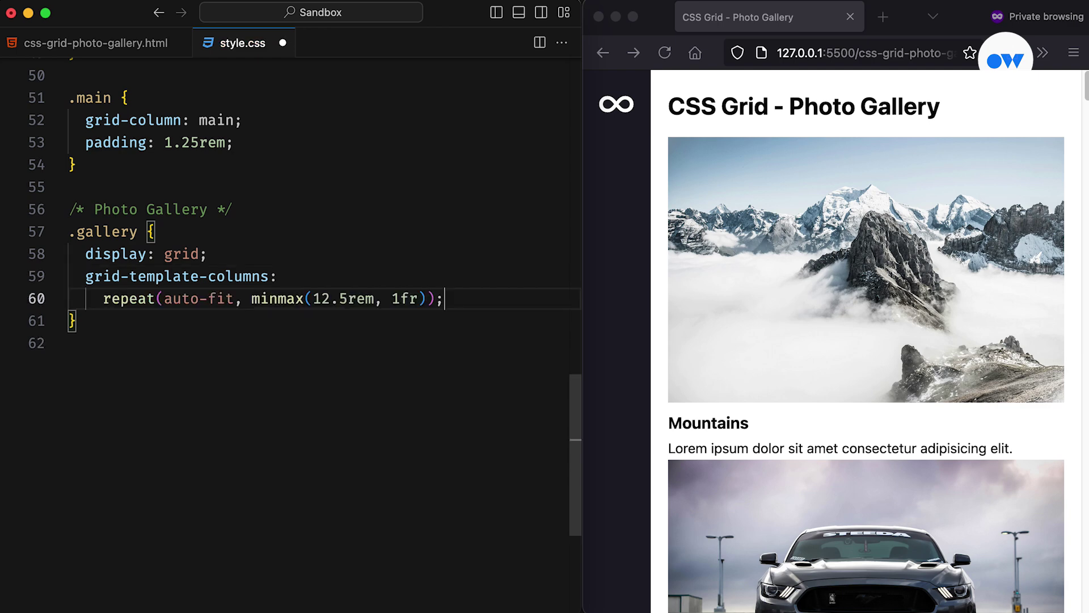
pyautogui.press('super+s')
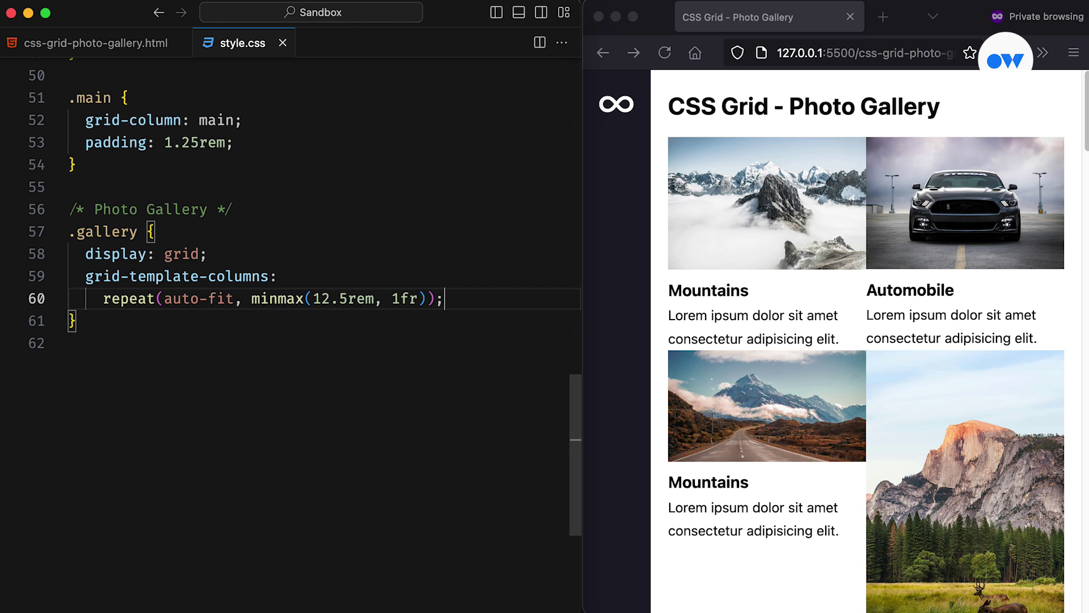
# Add grid-auto-rows: 12.5rem and gap: 0.75rem to .gallery, saving after each
pyautogui.press('Return')
pyautogui.write('grid-auto-rows')
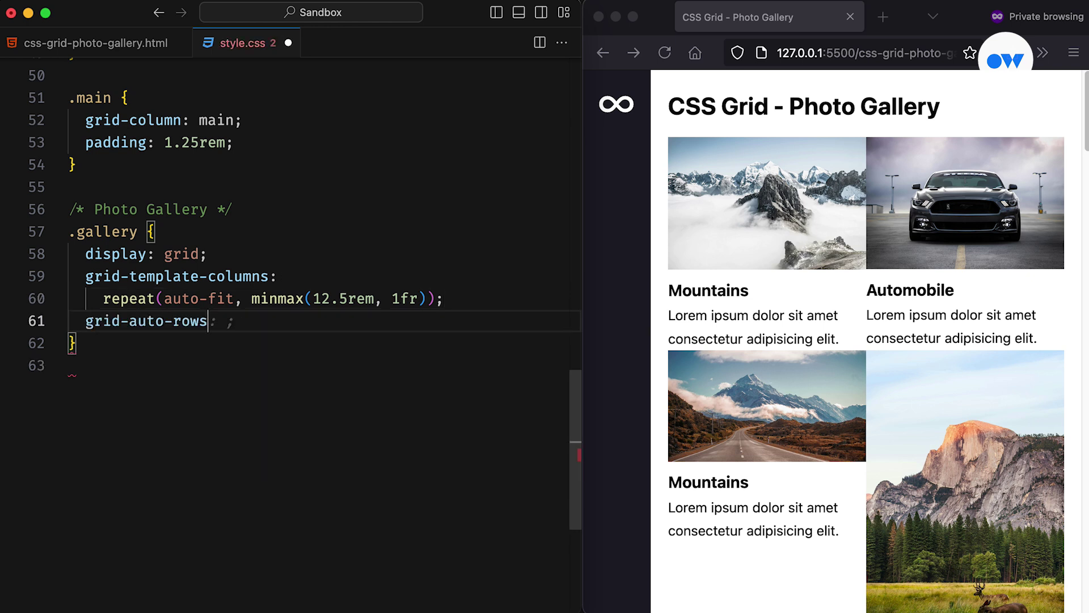
pyautogui.write(': 12.5rem;')
pyautogui.press('Right')
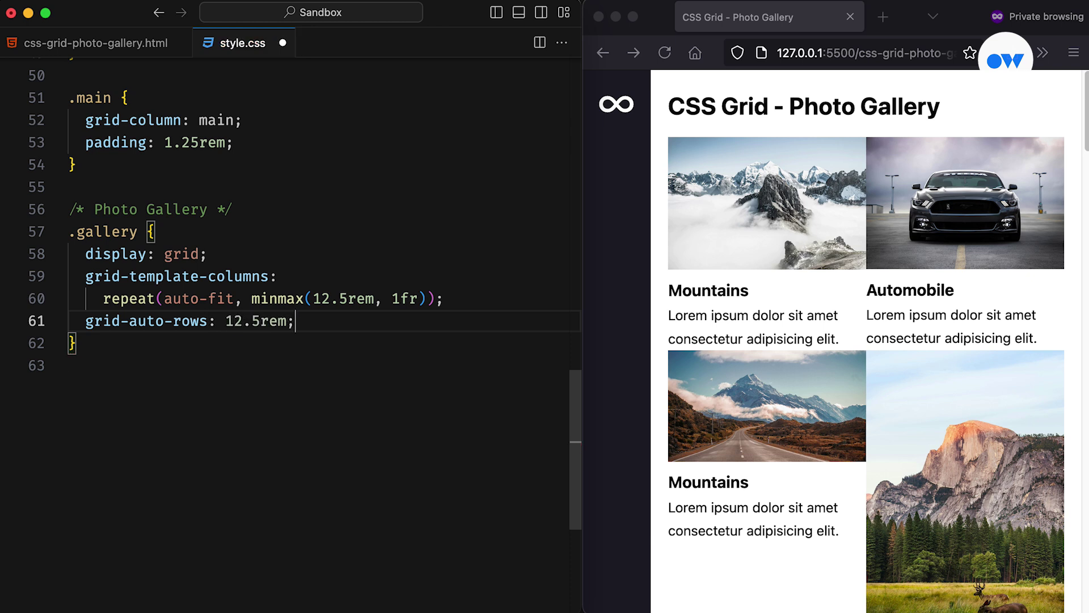
pyautogui.press('cmd+s')
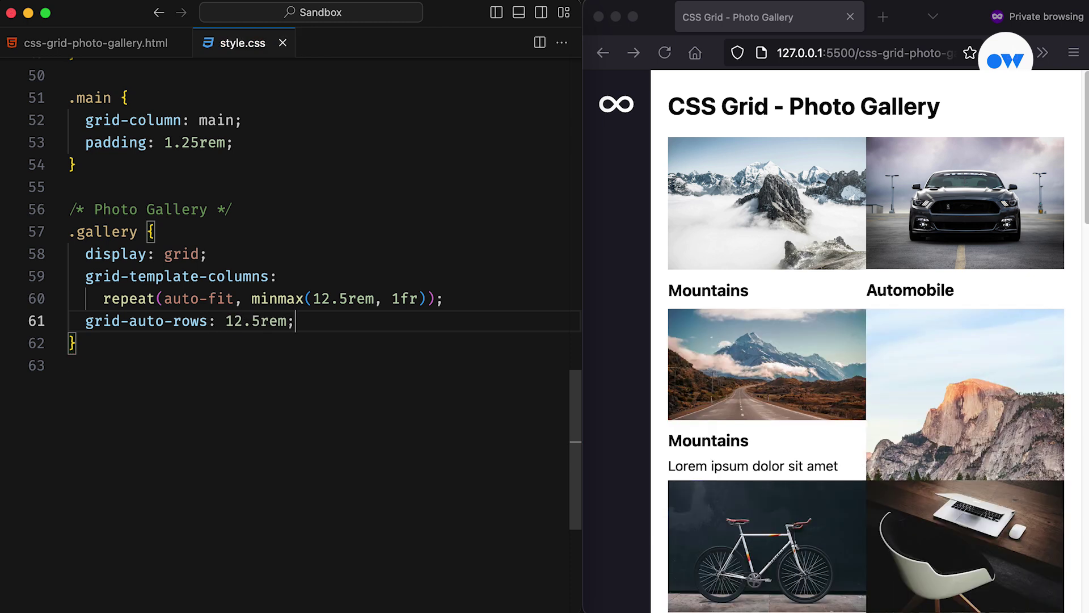
pyautogui.press('Return')
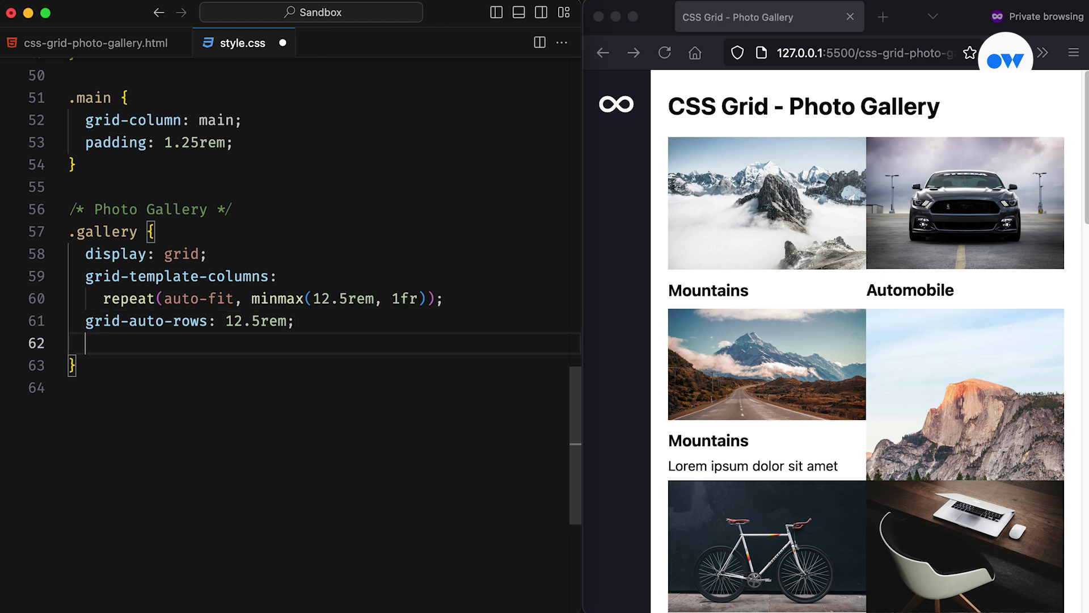
pyautogui.write('gap: ')
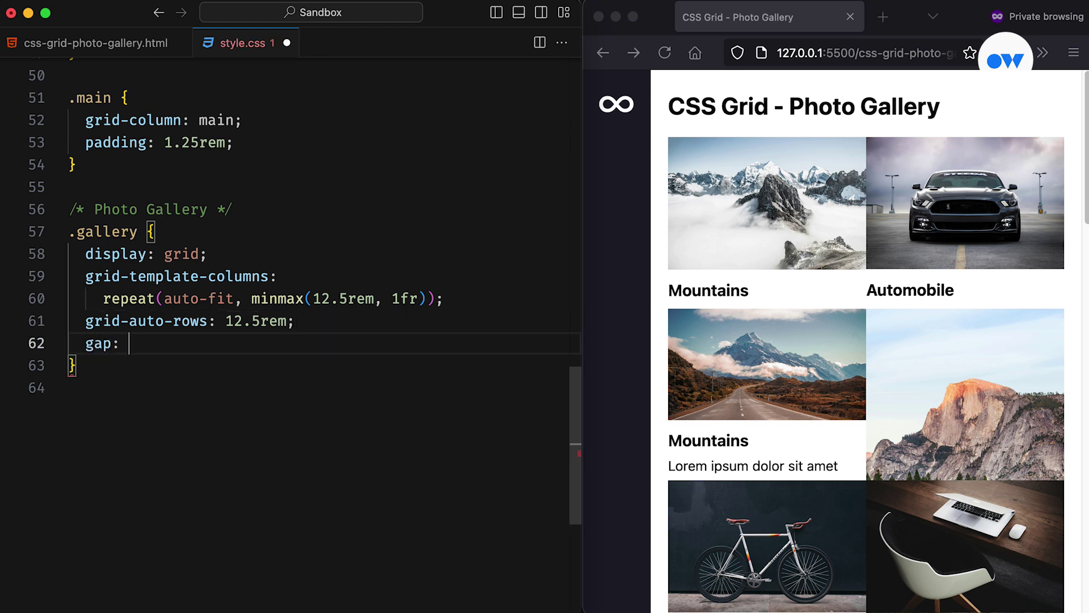
pyautogui.write('0.75rem;')
pyautogui.press('cmd+s')
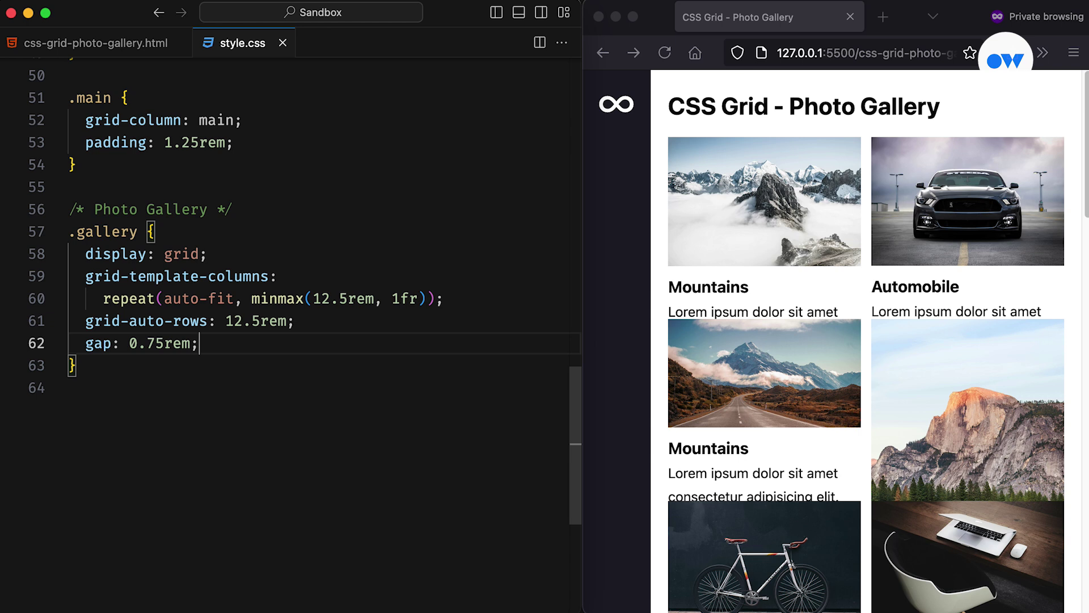
# Create a .gallery figure rule with display: grid and 1fr column and row templates, and save
pyautogui.press('Down')
pyautogui.press('Down')
pyautogui.press('Return')
pyautogui.write('.gallery figure {')
pyautogui.press('Return')
pyautogui.write('display: grid;')
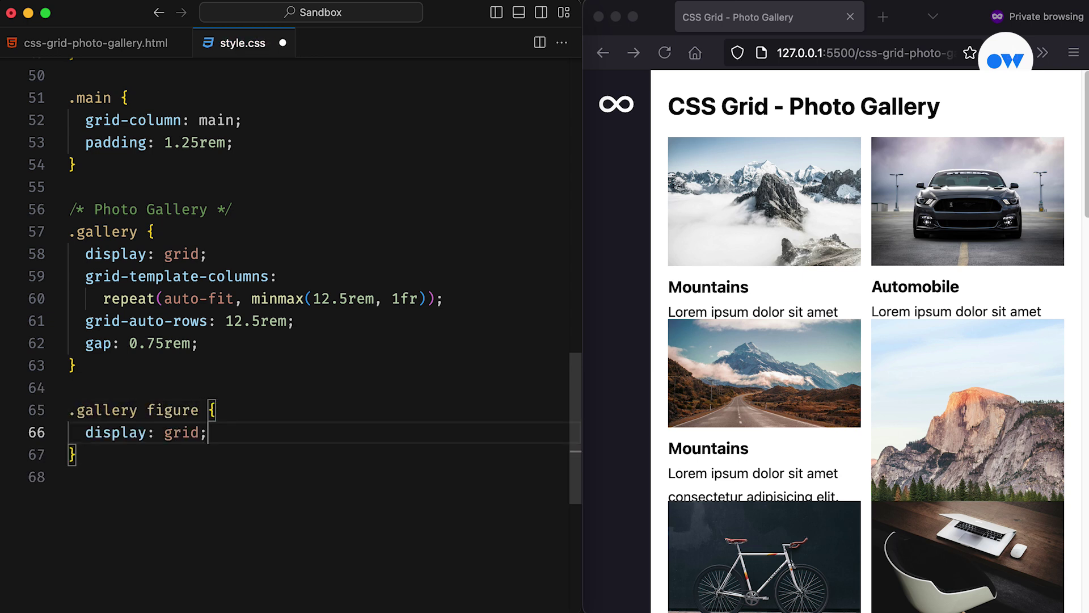
pyautogui.hotkey('ctrl', 's')
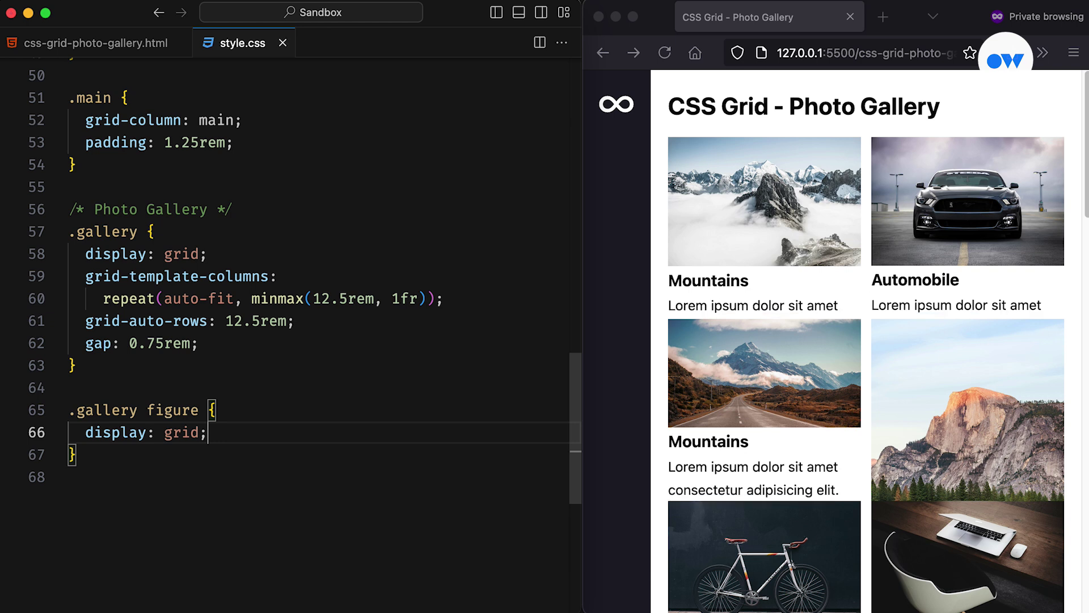
pyautogui.press('Return')
pyautogui.write('grid-templ')
pyautogui.press('Tab')
pyautogui.write('1fr')
pyautogui.press('Return')
pyautogui.write('g')
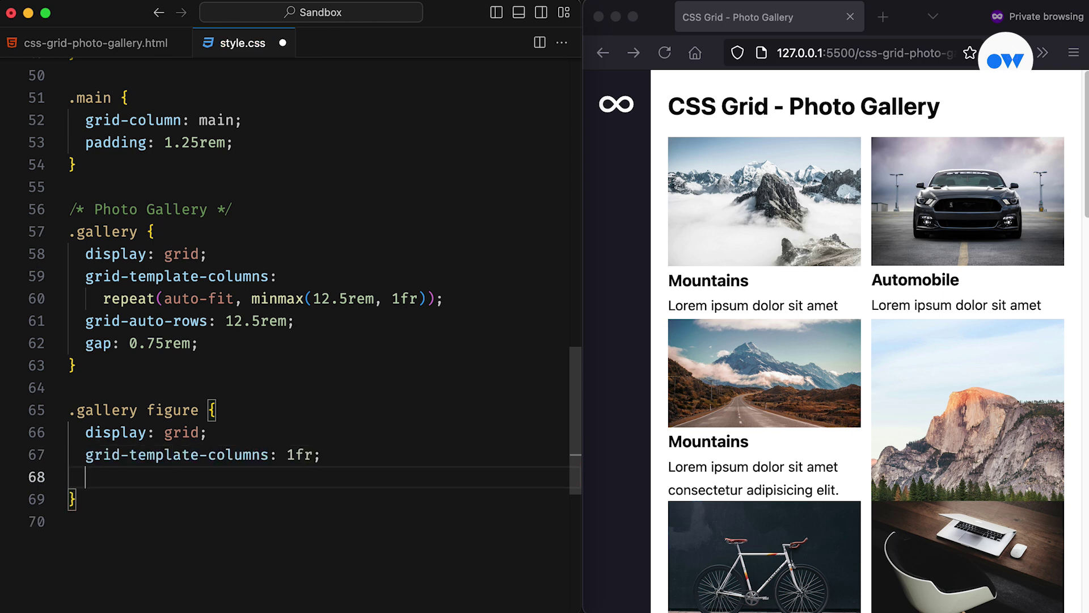
pyautogui.write('rid-template-row')
pyautogui.press('Tab')
pyautogui.write('1fr')
pyautogui.hotkey('ctrl', 's')
# Add a .gallery img placement rule below the figure rule and save
pyautogui.press('Down')
pyautogui.scroll(-3, 305, 293)
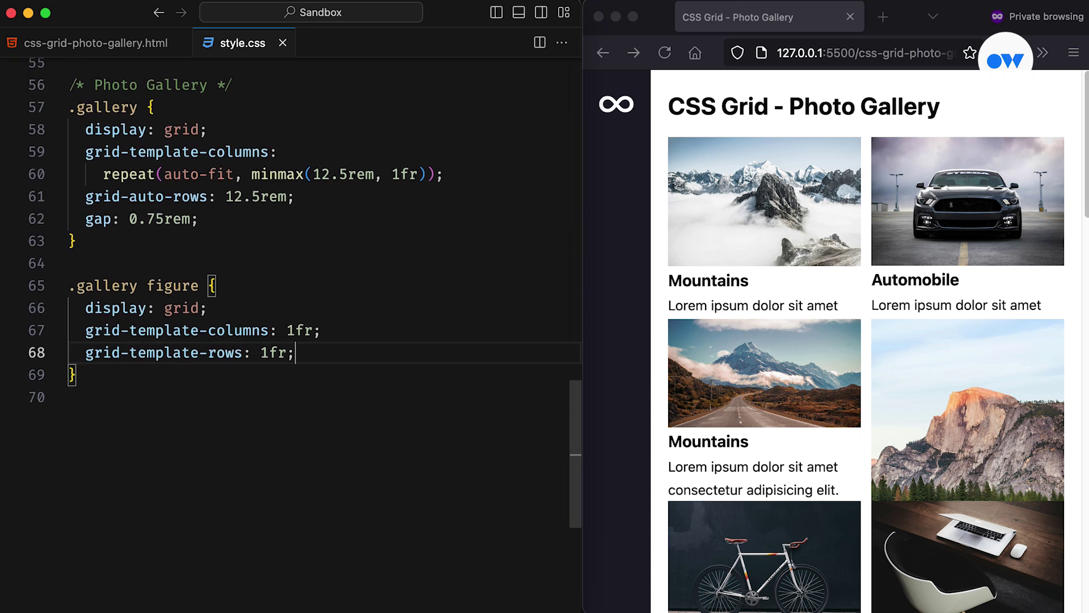
pyautogui.press('Return')
pyautogui.press('Return')
pyautogui.write('.gallery img { grid-row: 1 / -1; grid-column: 1 / -1;')
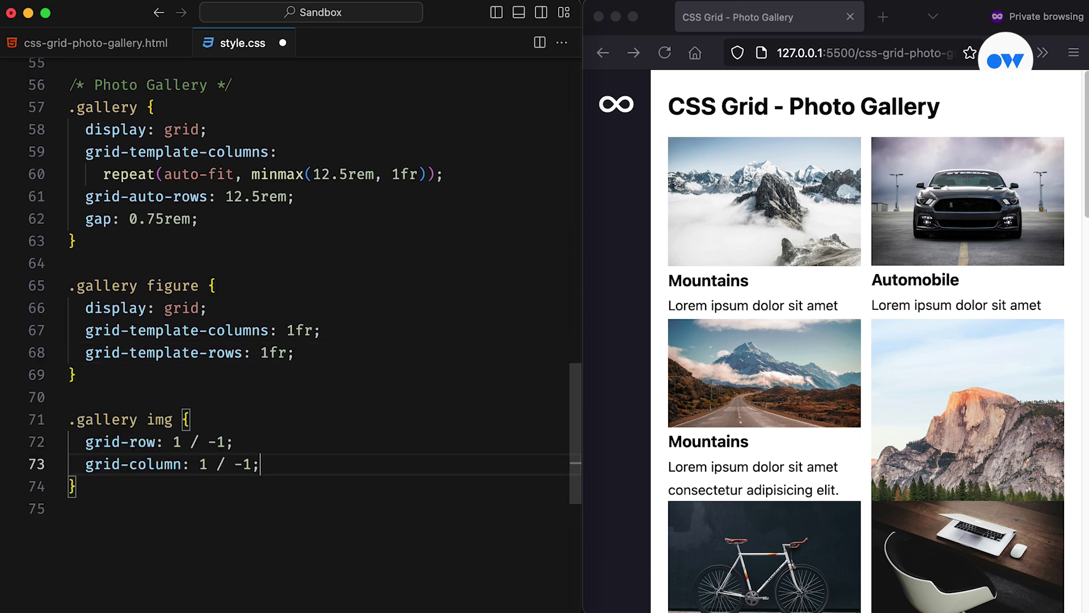
pyautogui.press('cmd+s')
# Comment out the image's grid-row and grid-column, replacing them with grid-area: 1 / 1 / -1 / -1
pyautogui.press('Up')
pyautogui.press('super+slash')
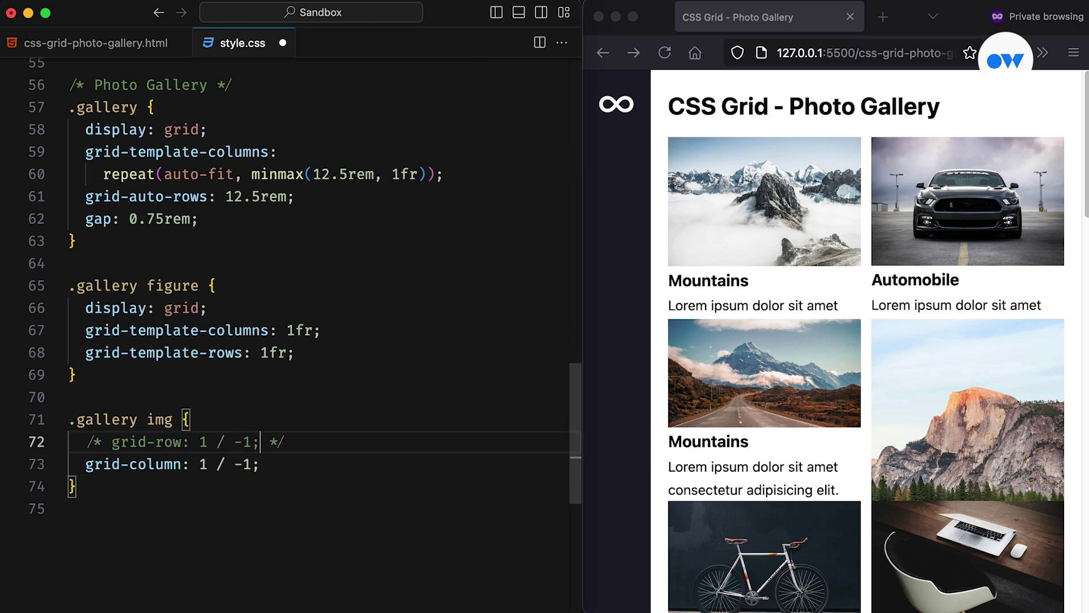
pyautogui.press('Down')
pyautogui.press('super+slash')
pyautogui.press('End')
pyautogui.press('Return')
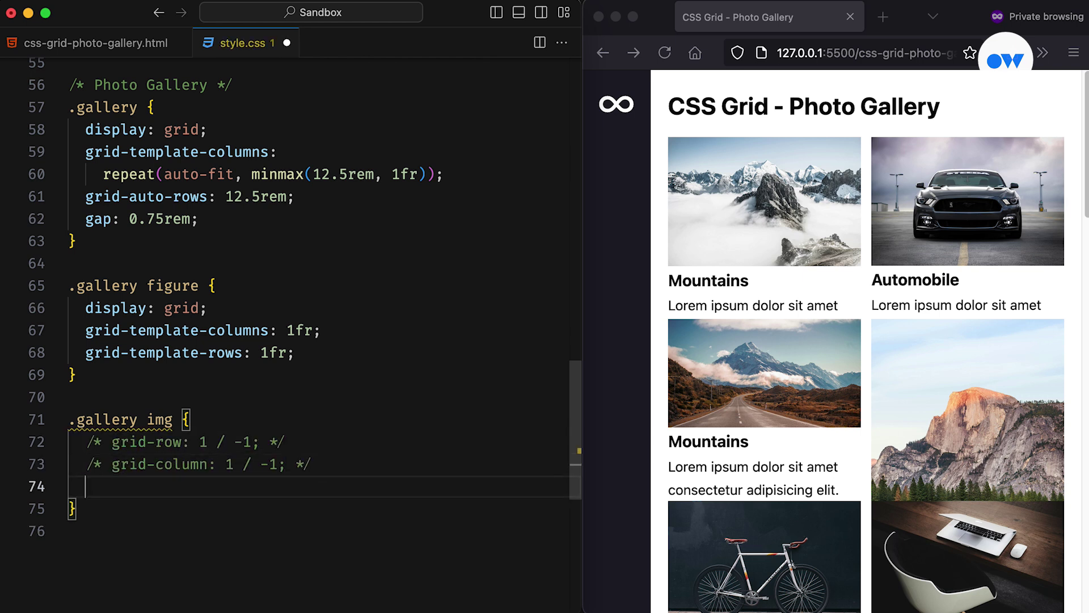
pyautogui.write('grid-area: 1 / 1 / -1 / -1;')
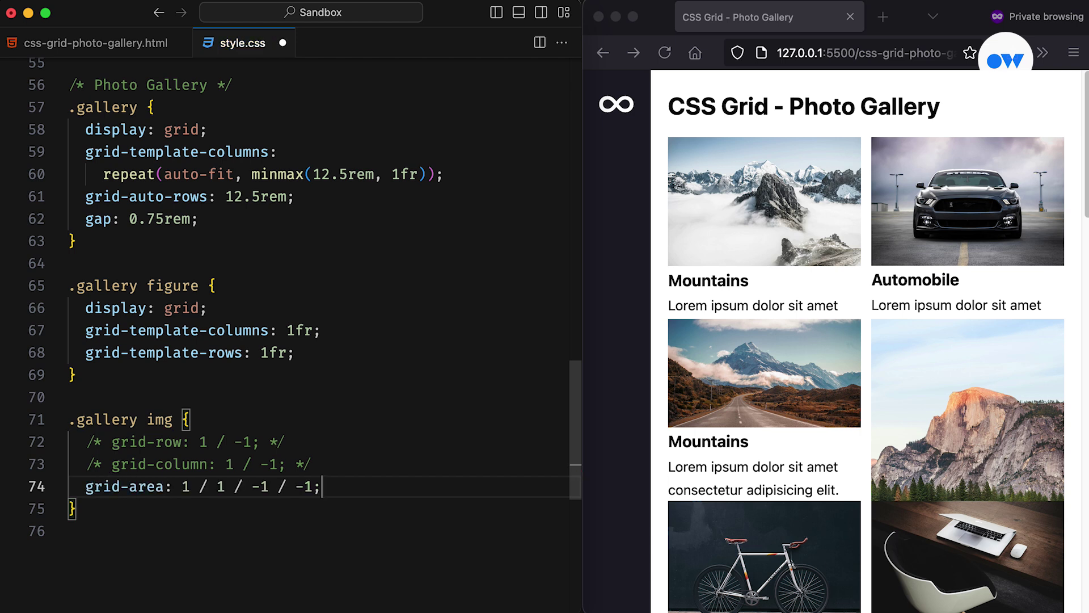
pyautogui.press('cmd+s')
pyautogui.press('Down')
pyautogui.scroll(-3, 290, 297)
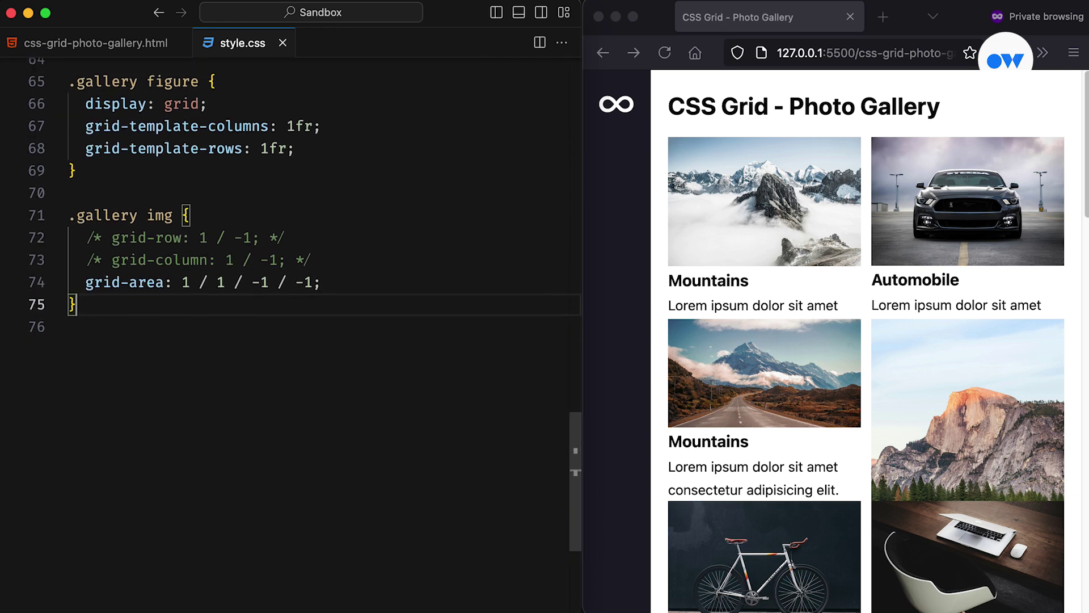
# Add a .gallery figcaption rule with grid-area and z-index, and save
pyautogui.press('Return')
pyautogui.press('Return')
pyautogui.write('.gallery ')
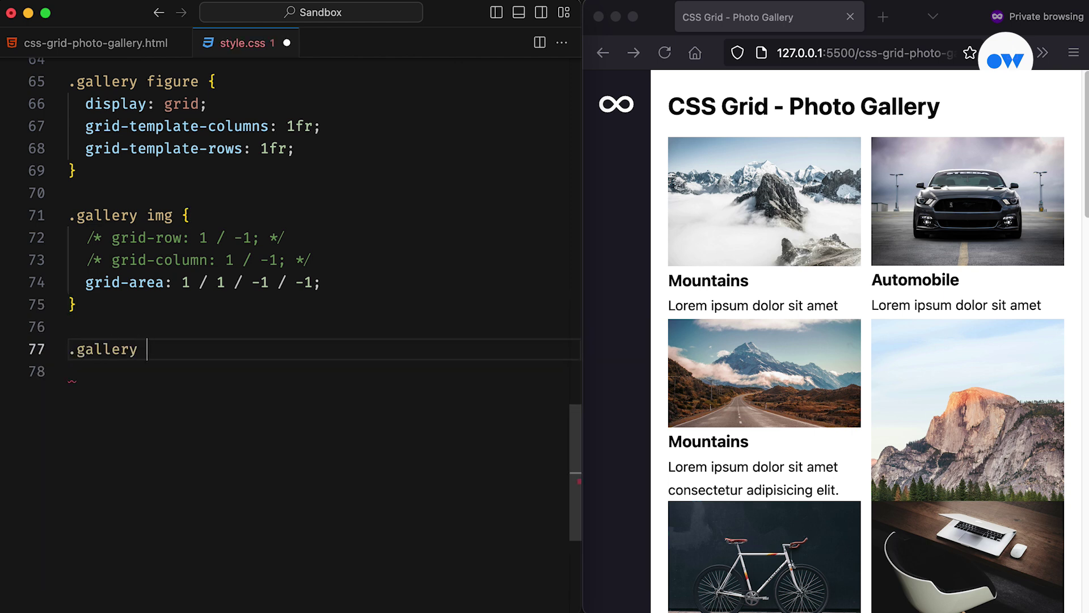
pyautogui.write('figcaption {')
pyautogui.press('Return')
pyautogui.press('Tab')
pyautogui.press('cmd+s')
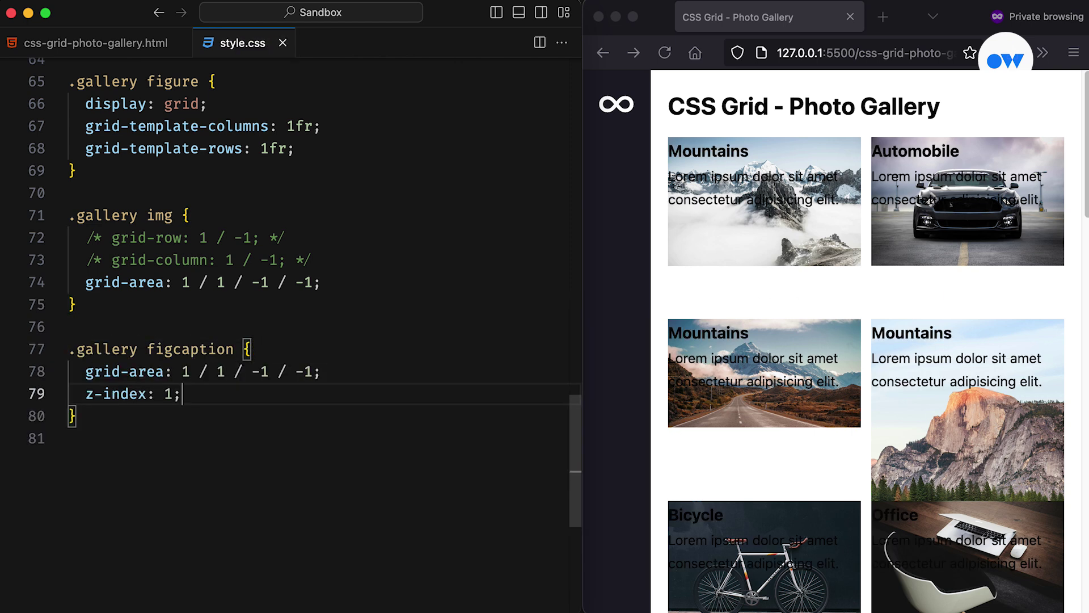
# Size gallery images to 100% inline and block size with object-fit: cover, and save
pyautogui.press('Up')
pyautogui.press('Up')
pyautogui.press('Up')
pyautogui.press('Up')
pyautogui.press('Up')
pyautogui.press('Up')
pyautogui.press('Up')
pyautogui.press('Up')
pyautogui.press('End')
pyautogui.press('Return')
pyautogui.write('inline-si')
pyautogui.press('Tab')
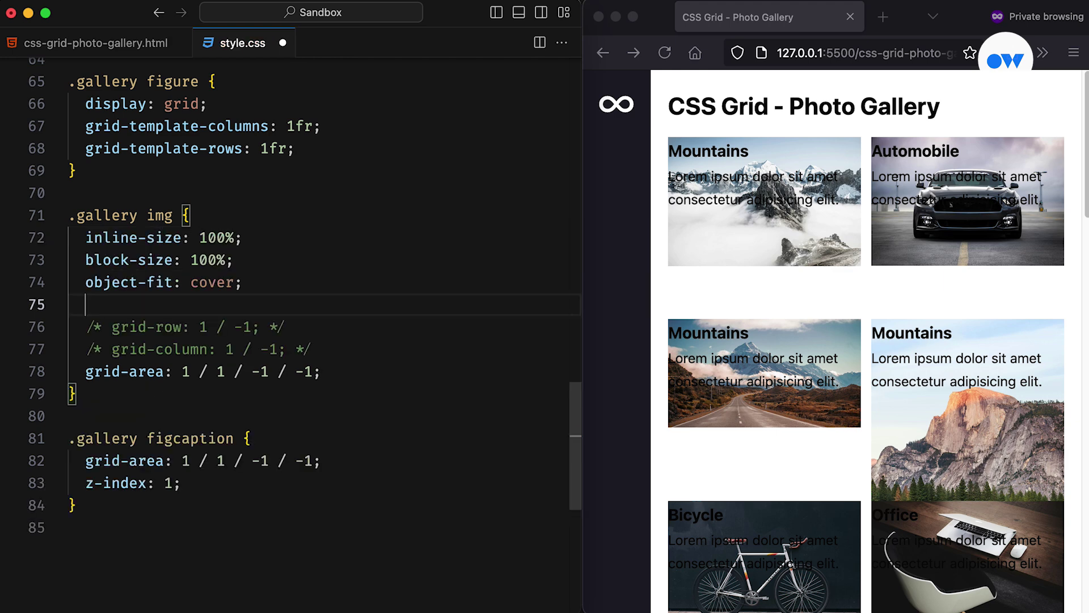
pyautogui.press('super+s')
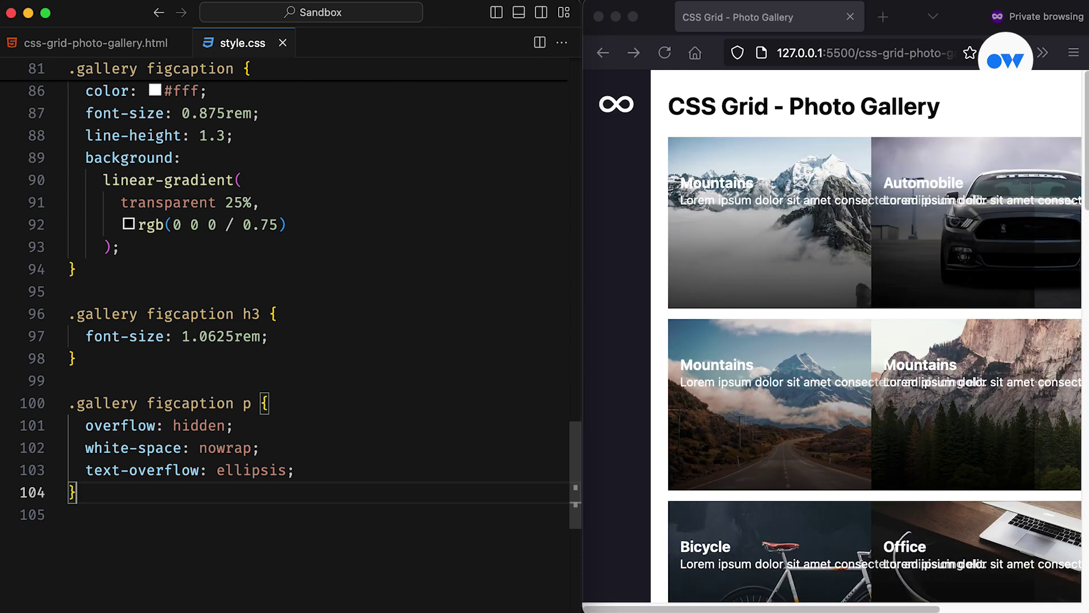
pyautogui.click(856, 374)
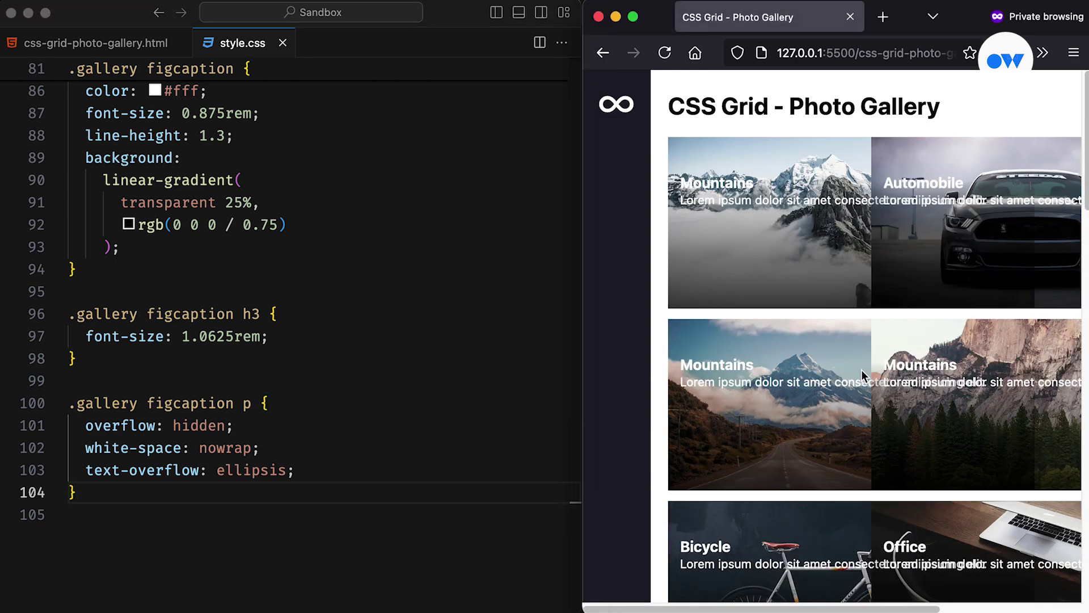
pyautogui.hscroll(5, 861, 370)
pyautogui.hscroll(-4, 861, 369)
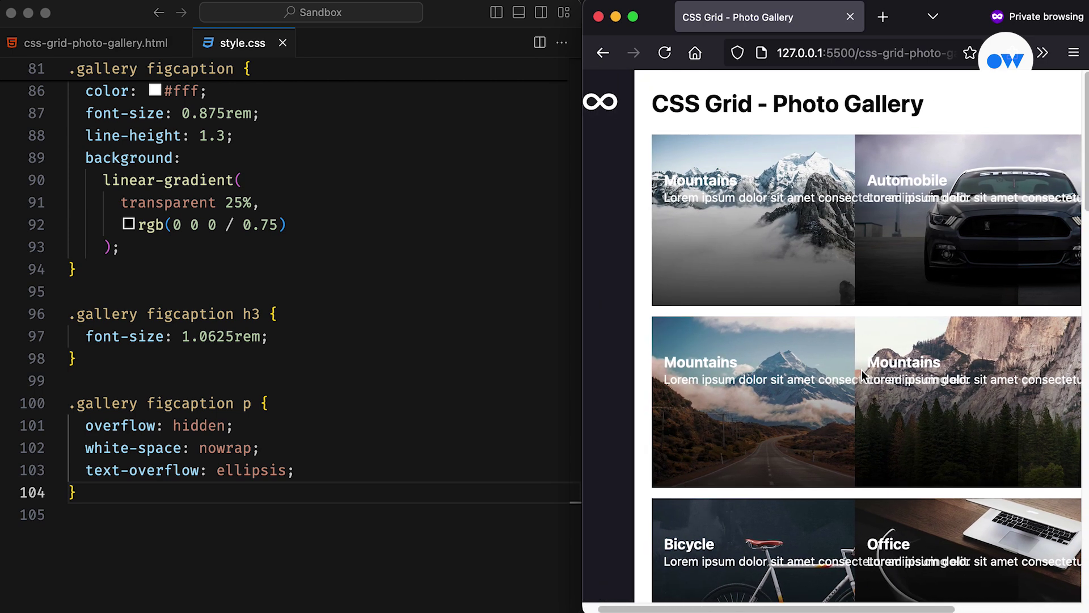
pyautogui.hscroll(-2, 862, 370)
pyautogui.click(575, 504)
pyautogui.scroll(5, 576, 504)
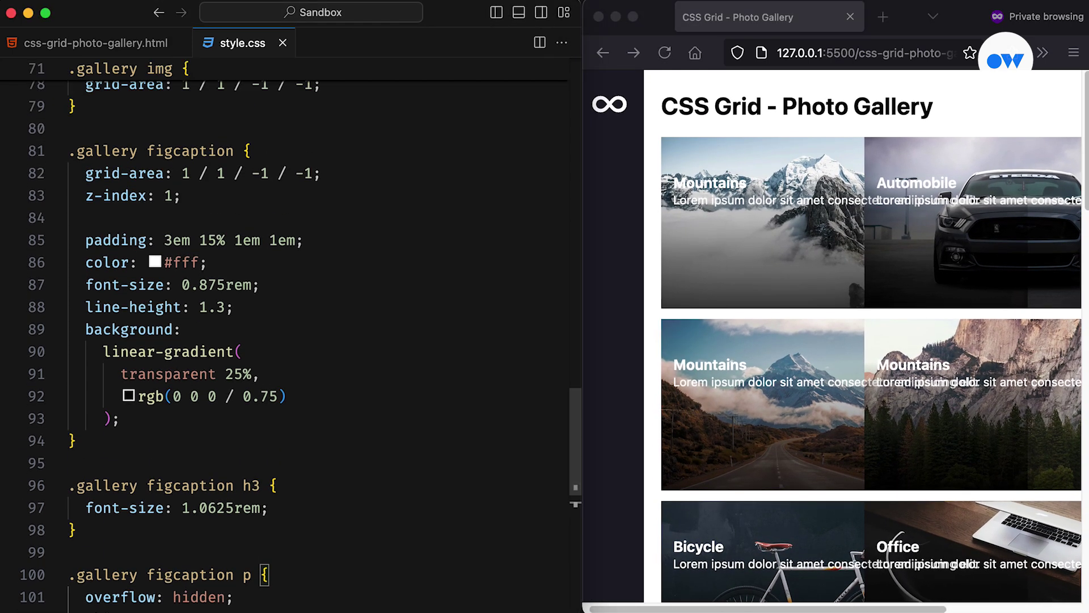
pyautogui.scroll(2, 146, 481)
pyautogui.scroll(5, 121, 498)
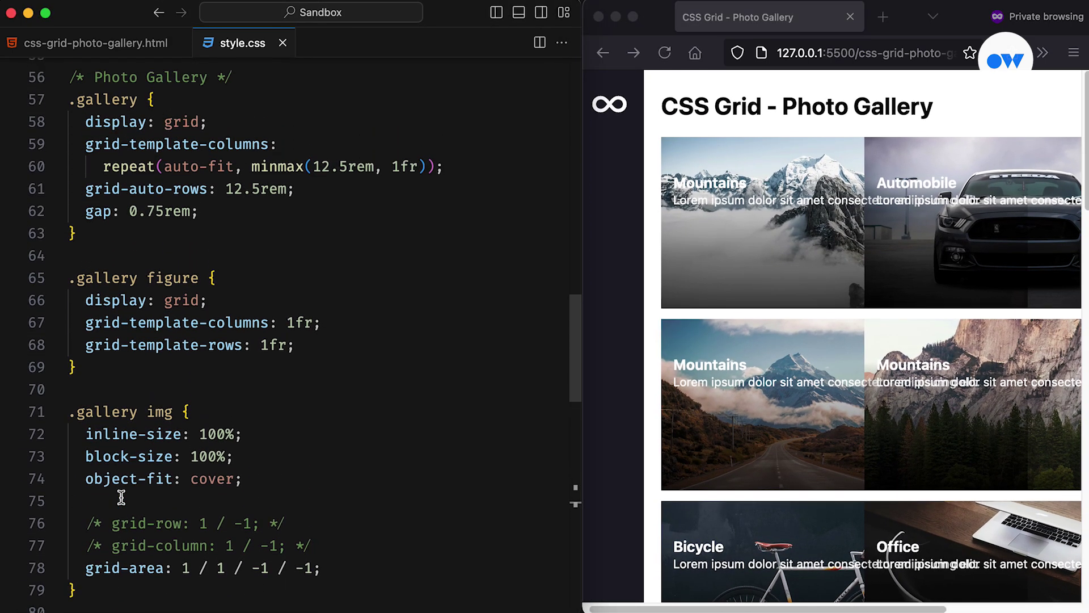
pyautogui.scroll(1, 122, 497)
pyautogui.scroll(-1, 121, 498)
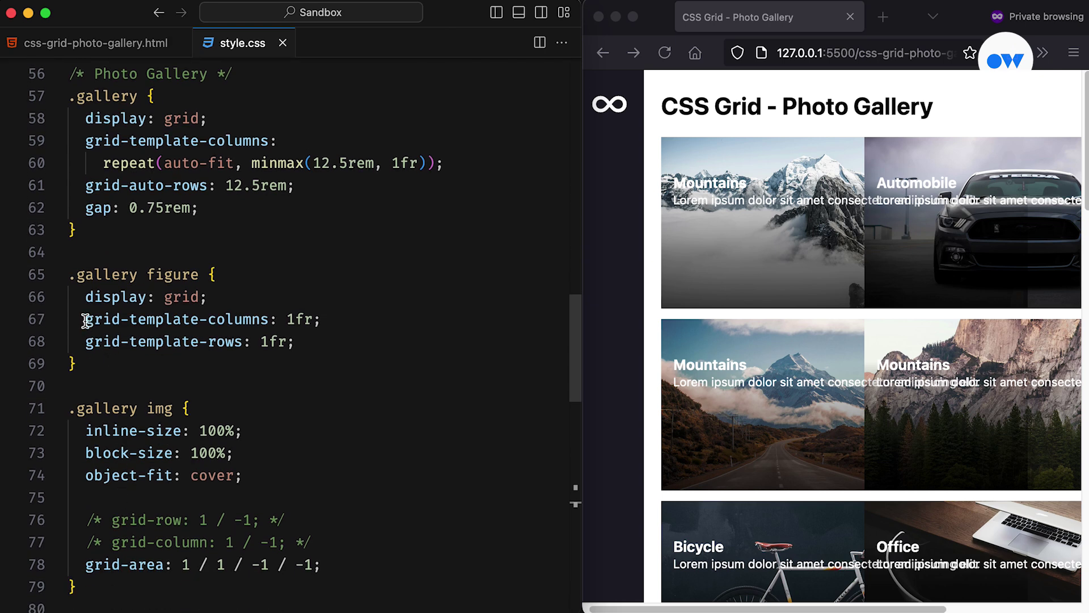
pyautogui.moveTo(86, 319)
pyautogui.mouseDown()
pyautogui.moveTo(329, 319)
pyautogui.moveTo(334, 348)
pyautogui.mouseUp()
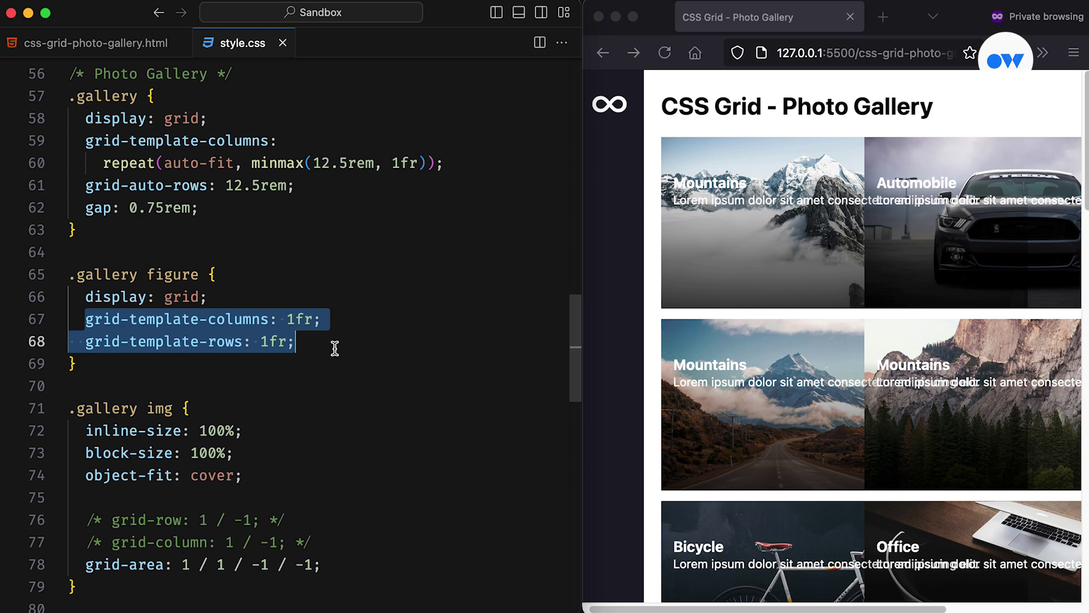
# Insert a grid-blowout explanation comment below the figure's track declarations and save
pyautogui.click(322, 319)
pyautogui.press('Down')
pyautogui.press('Return')
pyautogui.press('Return')
pyautogui.write('/*     Because 1fr = minmax(auto, 1fr),     to prevent the grid blowout,     set the minimum to zero.   */')
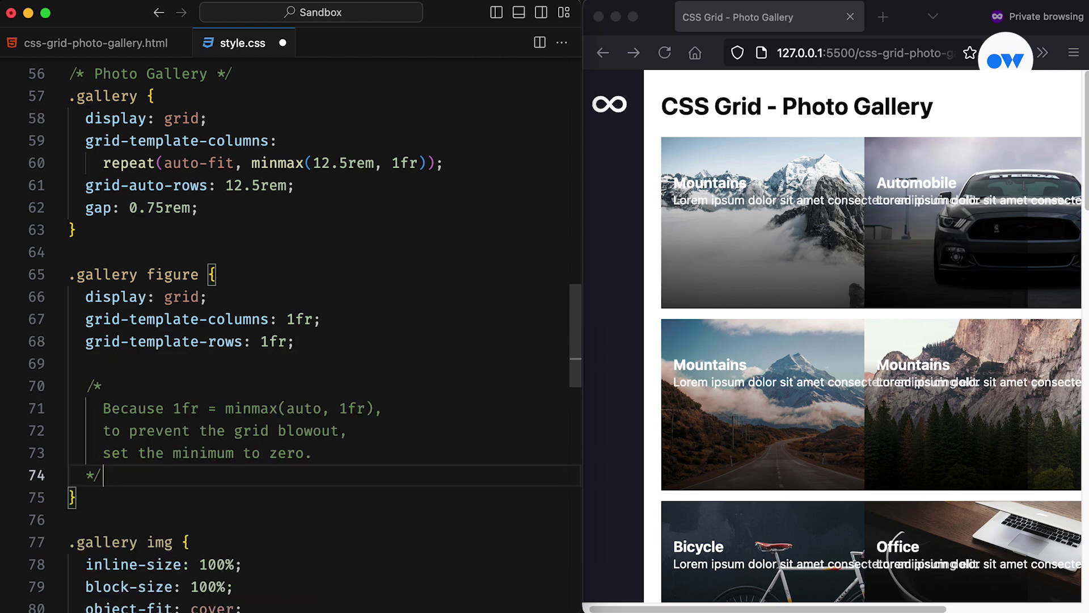
pyautogui.press('super+s')
pyautogui.scroll(-2, 289, 341)
pyautogui.scroll(-3, 289, 341)
pyautogui.scroll(-2, 290, 341)
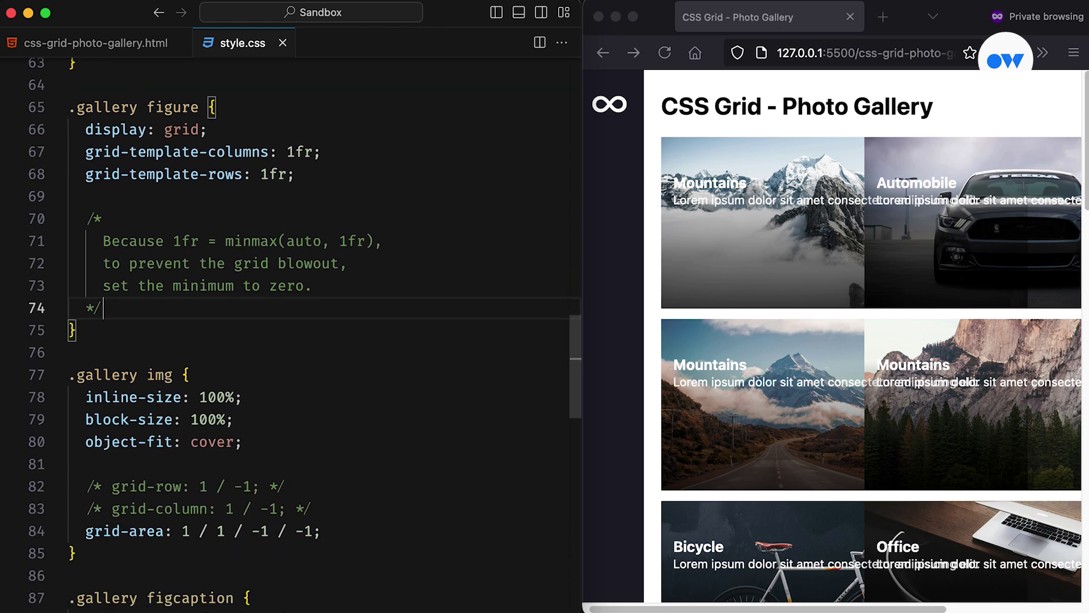
# Add minmax(0, 1fr) column and row tracks, comment out the old 1fr lines, and save
pyautogui.press('Return')
pyautogui.write('grid-')
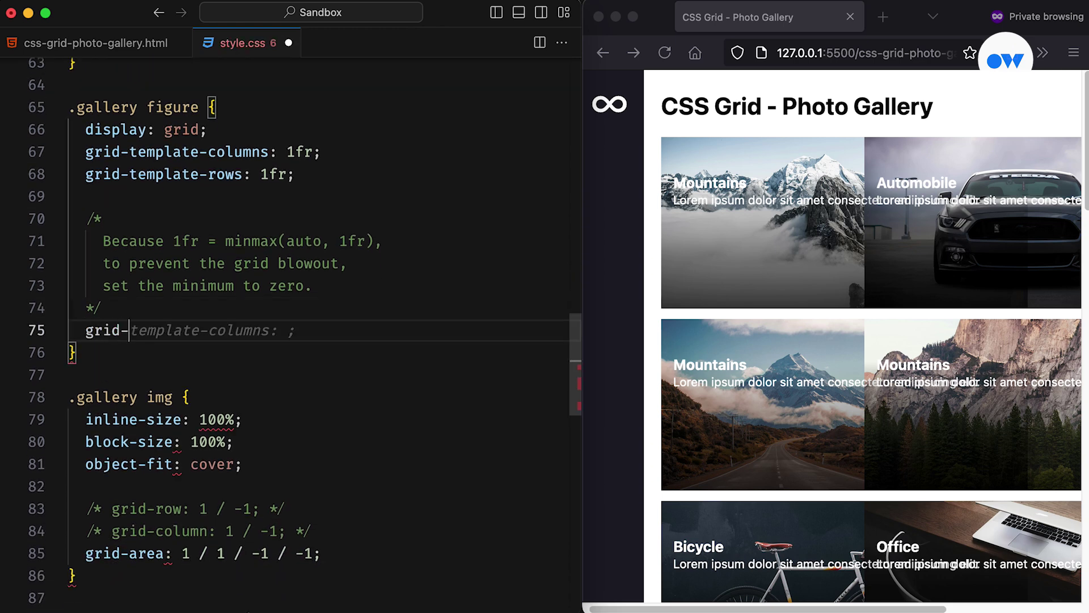
pyautogui.write('template-columns: minmax(0, 1fr); grid-template-rows: minmax(0, 1fr);')
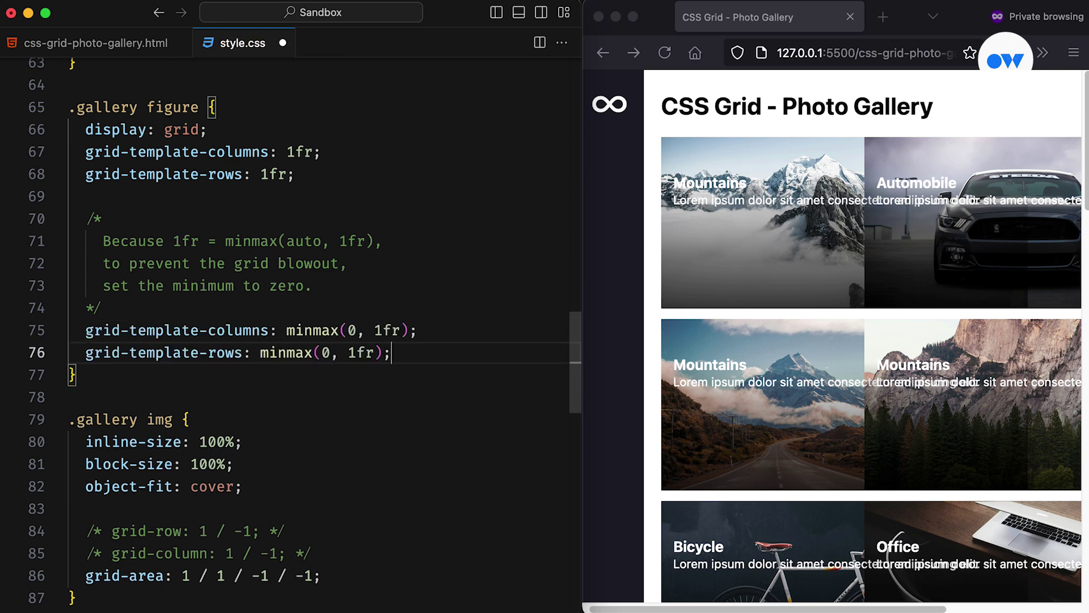
pyautogui.press('Up')
pyautogui.press('Up')
pyautogui.press('Up')
pyautogui.press('Up')
pyautogui.press('Up')
pyautogui.press('Up')
pyautogui.press('Up')
pyautogui.press('Up')
pyautogui.scroll(1, 290, 340)
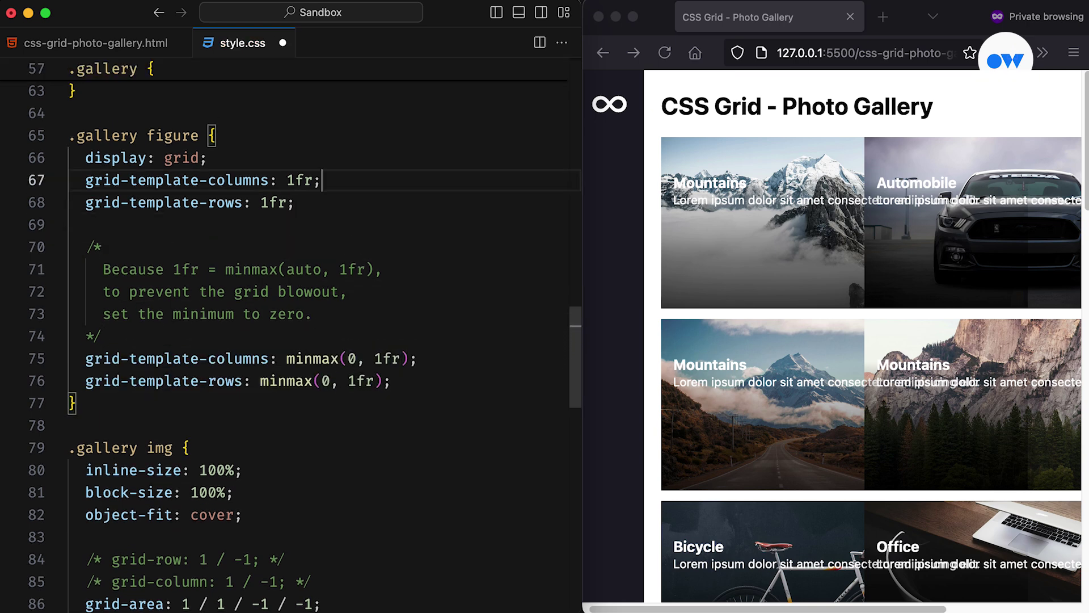
pyautogui.press('super+slash')
pyautogui.press('Down')
pyautogui.press('super+slash')
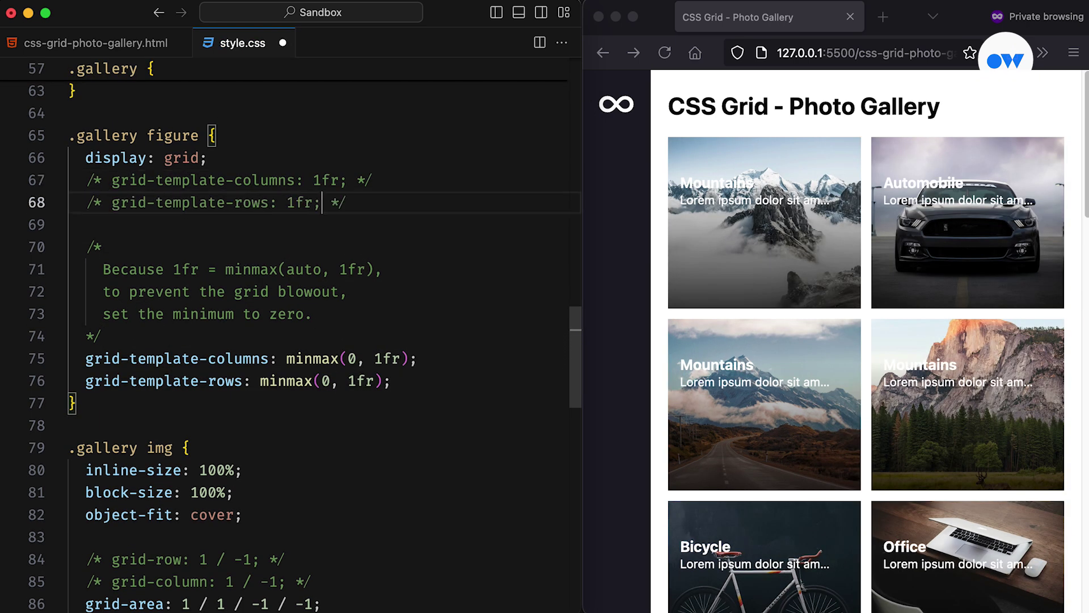
pyautogui.press('Down')
pyautogui.press('Down')
pyautogui.press('Down')
pyautogui.press('Down')
pyautogui.press('Down')
pyautogui.press('Down')
pyautogui.press('Down')
pyautogui.press('Down')
pyautogui.press('End')
pyautogui.press('super+s')
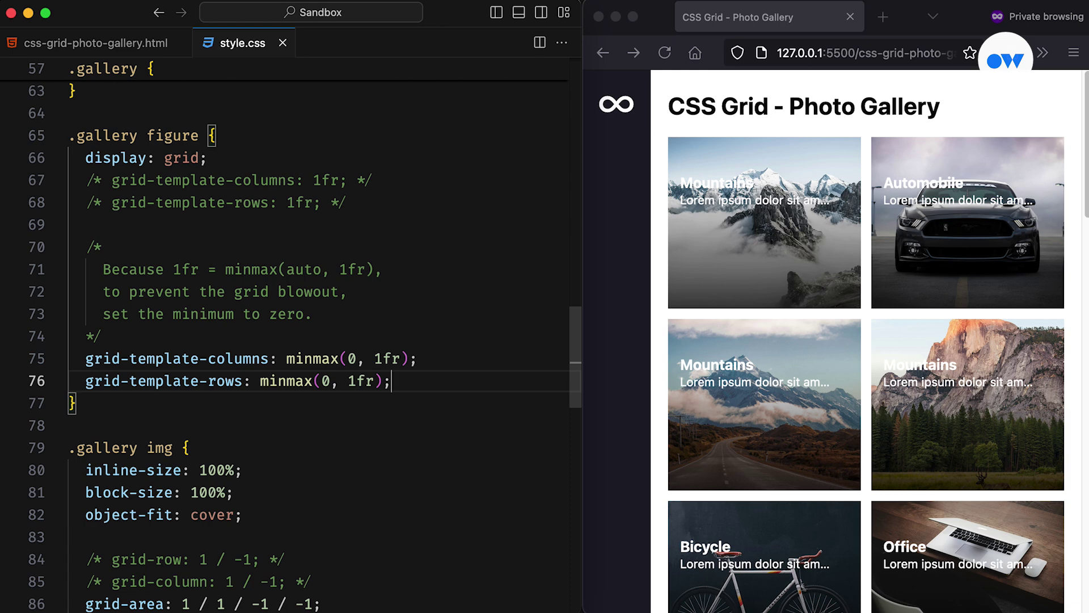
pyautogui.press('Down')
pyautogui.press('Down')
pyautogui.scroll(-2, 290, 340)
pyautogui.scroll(-2, 289, 340)
pyautogui.scroll(-1, 290, 340)
pyautogui.scroll(2, 290, 340)
pyautogui.scroll(1, 289, 341)
# Pin captions to the photo bottoms with align-self: end on figcaption, and save
pyautogui.click(321, 426)
pyautogui.press('Return')
pyautogui.write('align-self: end;')
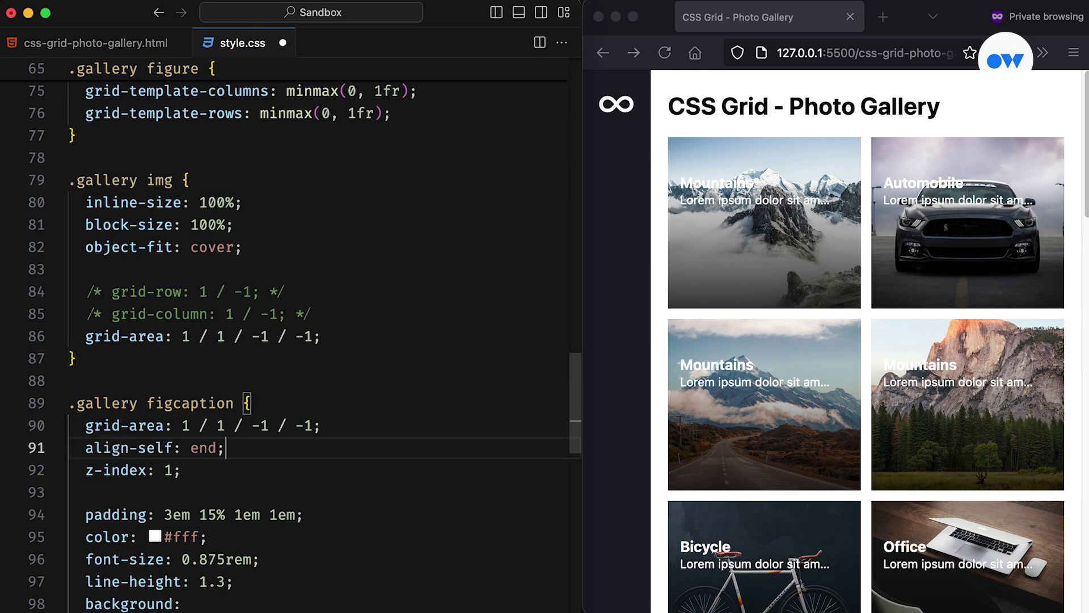
pyautogui.press('super+s')
# Add a figure:hover img scale rule and a scale transition on img, then save
pyautogui.press('Up')
pyautogui.press('Up')
pyautogui.press('Up')
pyautogui.press('Return')
pyautogui.write('.gallery figure:hover img {')
pyautogui.press('Return')
pyautogui.write('scale: 1.125;')
pyautogui.press('Up')
pyautogui.press('Up')
pyautogui.press('Up')
pyautogui.press('Up')
pyautogui.press('Return')
pyautogui.press('Return')
pyautogui.write('transition: scale 1s ease-in-out;')
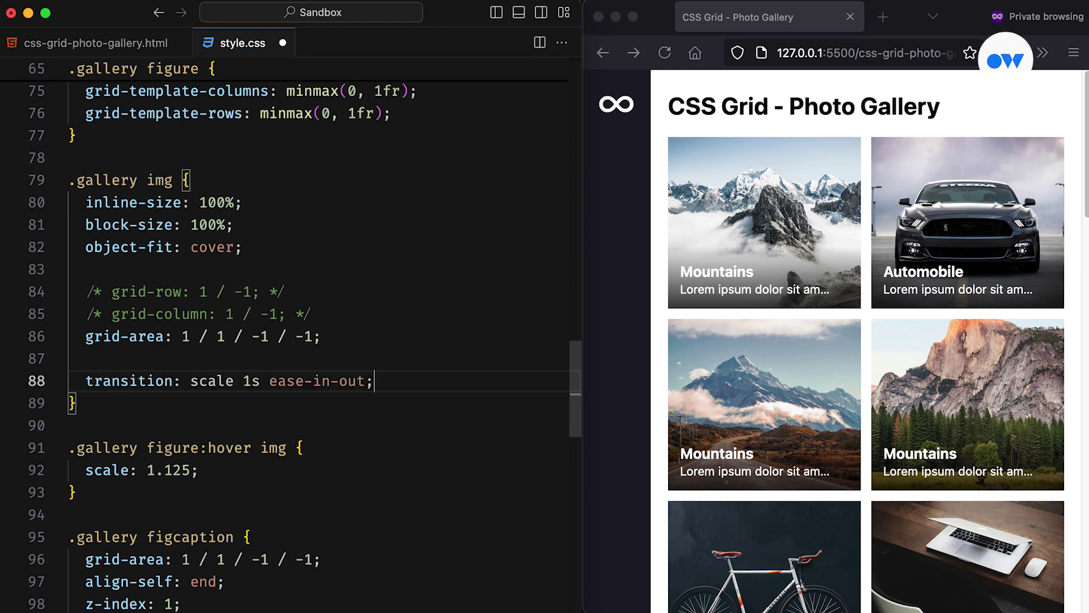
pyautogui.press('cmd+s')
pyautogui.scroll(2, 304, 142)
pyautogui.scroll(2, 304, 142)
# Add overflow: hidden to the figure rule, save, and test the hover zoom in Firefox
pyautogui.click(262, 121)
pyautogui.press('Return')
pyautogui.write('overflow: hidden;')
pyautogui.press('Return')
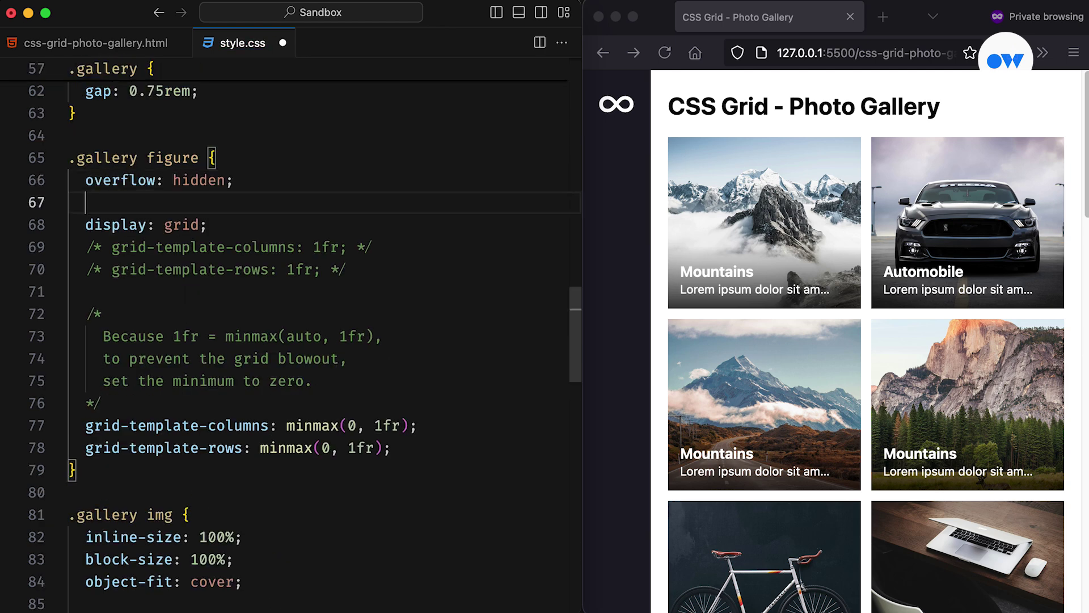
pyautogui.press('super+s')
pyautogui.click(676, 211)
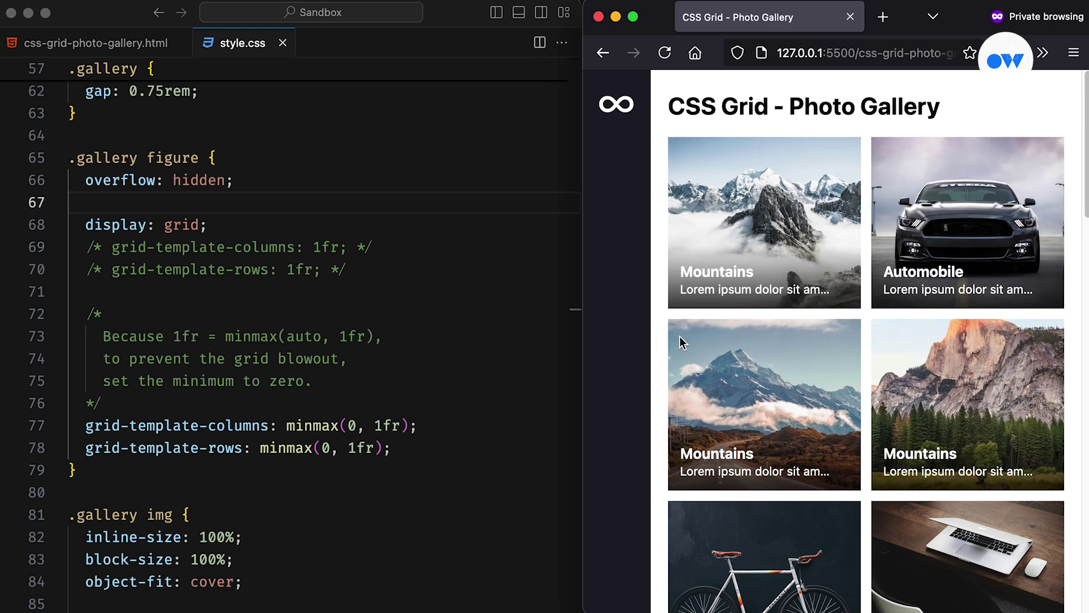
pyautogui.scroll(-2, 633, 302)
pyautogui.scroll(-5, 633, 302)
pyautogui.scroll(-5, 632, 302)
pyautogui.scroll(-10, 633, 302)
pyautogui.scroll(15, 633, 302)
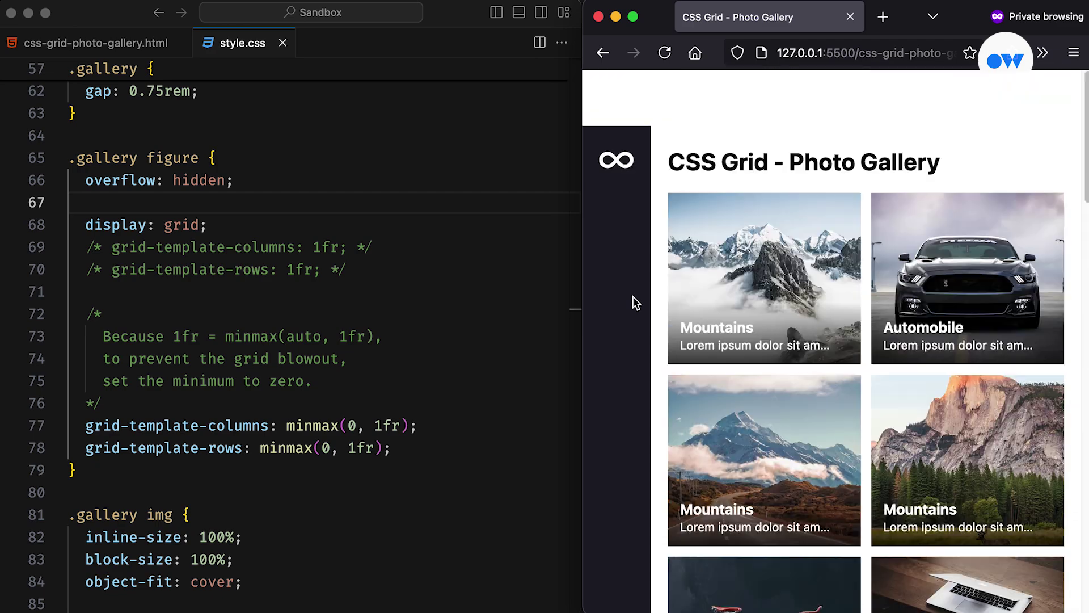
pyautogui.click(171, 203)
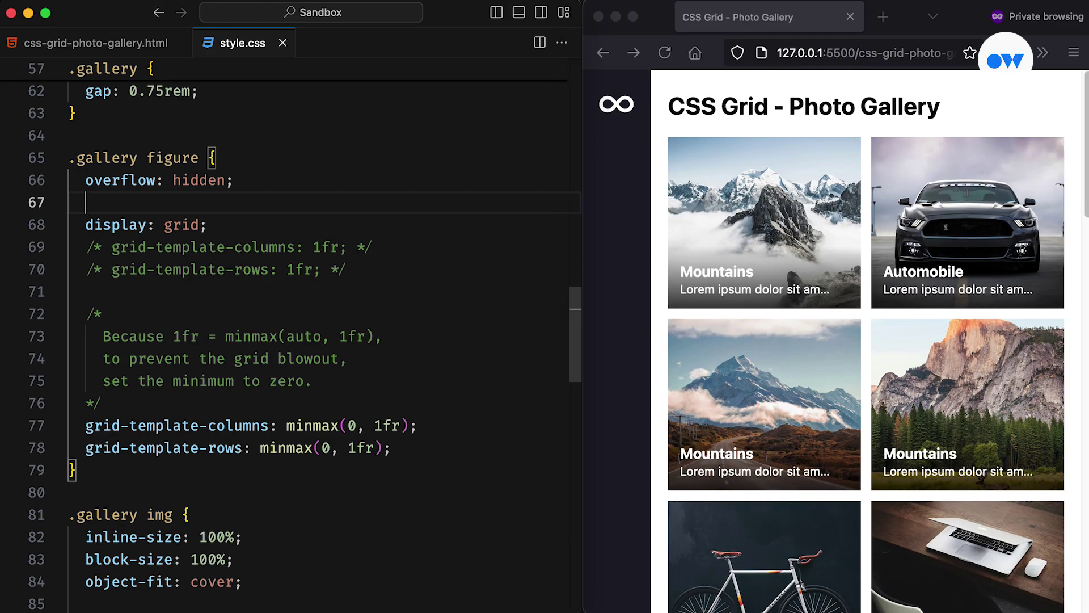
pyautogui.scroll(-4, 290, 341)
pyautogui.scroll(-4, 290, 340)
pyautogui.scroll(-4, 289, 341)
pyautogui.scroll(-3, 290, 341)
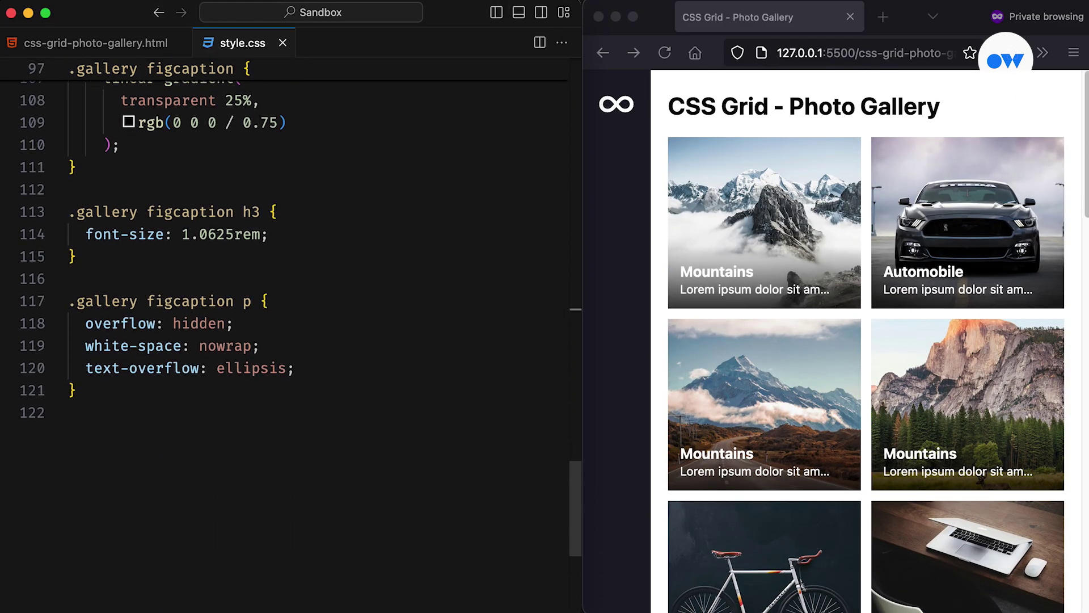
pyautogui.scroll(-3, 290, 340)
# Add a .gallery figure:nth-child(4n+1) rule with grid-row: span 2 at the stylesheet's end, and save
pyautogui.press('super+Down')
pyautogui.press('Return')
pyautogui.write('.gallery figure')
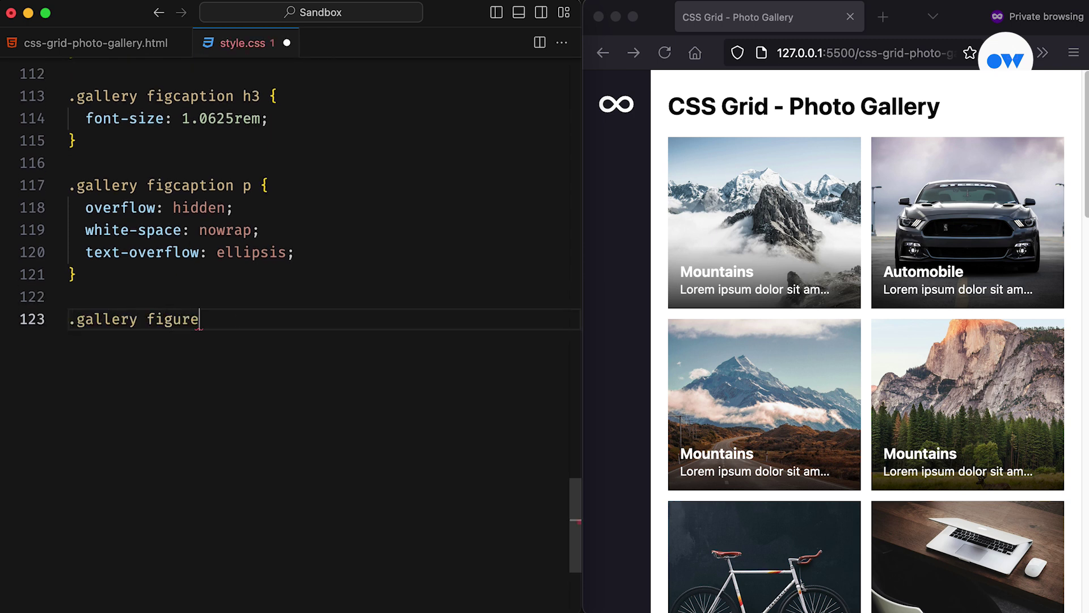
pyautogui.write(':nth-child(1) {')
pyautogui.press('Return')
pyautogui.write('grid-area: span 2 / span 2;')
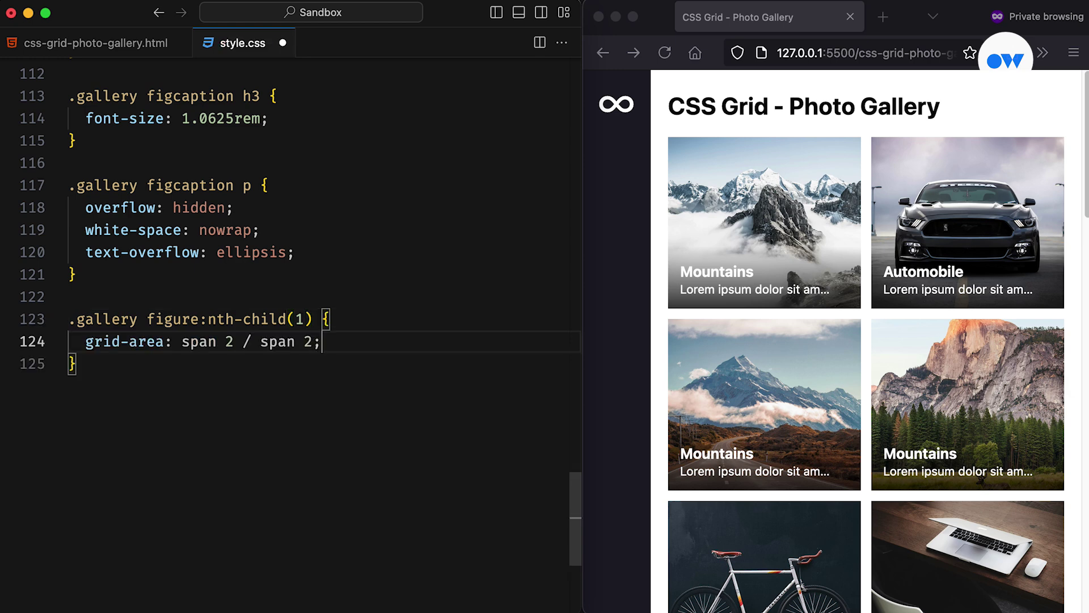
pyautogui.press('super+s')
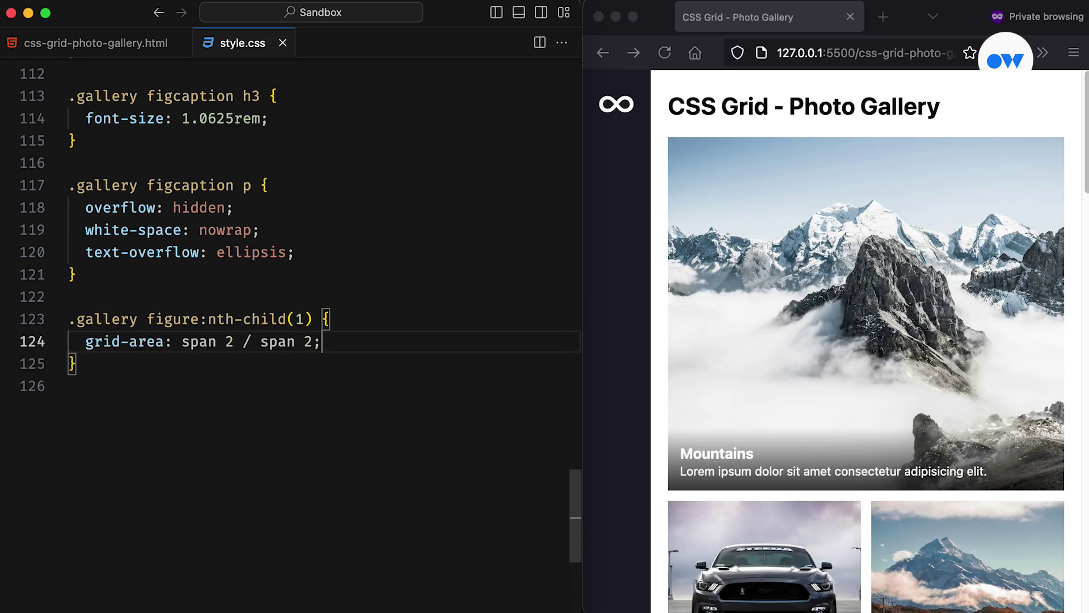
# Add an nth-child(4n+2) rule with grid-column: span 2 below it, and save
pyautogui.press('Down')
pyautogui.press('Return')
pyautogui.press('Return')
pyautogui.write('.gallery figure:nth-child(4n+2) {')
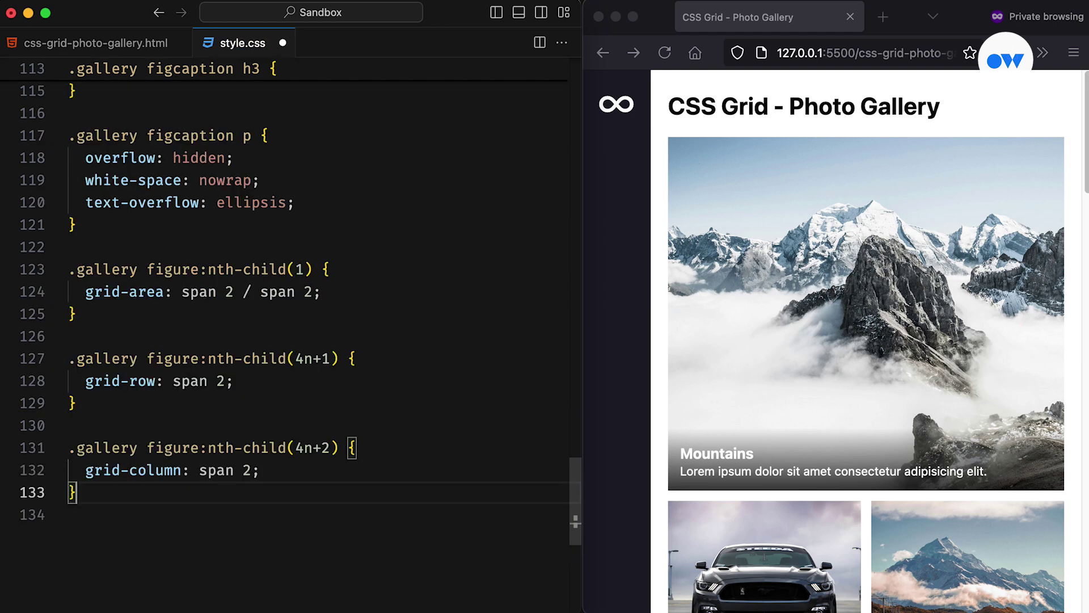
pyautogui.press('super+s')
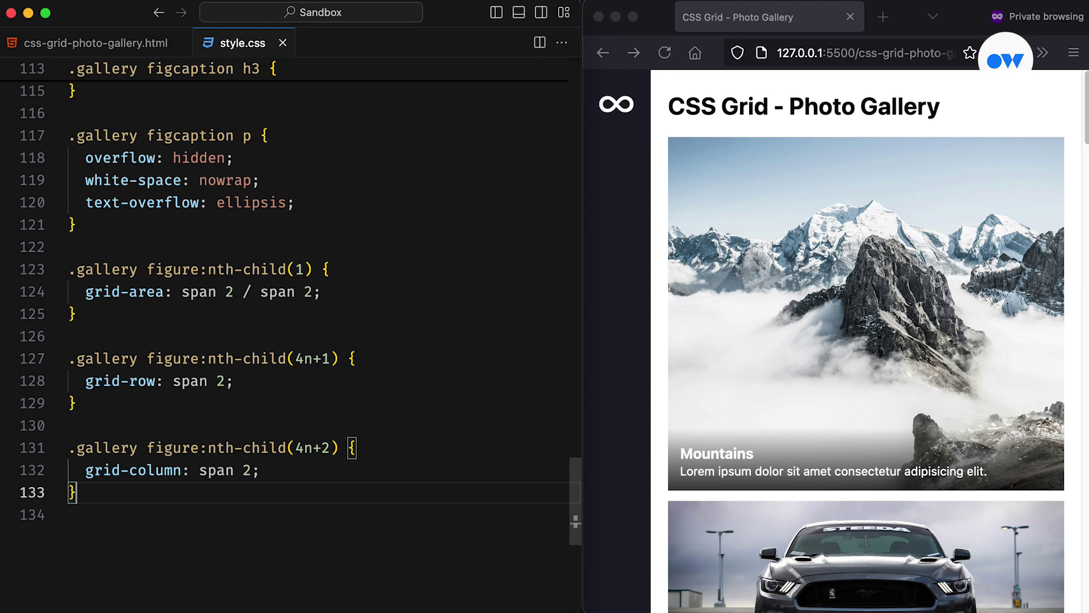
# Widen the Firefox preview of the gallery, then add a blank line after grid-auto-rows
pyautogui.click(606, 422)
pyautogui.scroll(-5, 607, 423)
pyautogui.scroll(-5, 607, 422)
pyautogui.scroll(-5, 606, 422)
pyautogui.scroll(-3, 606, 422)
pyautogui.scroll(-3, 607, 423)
pyautogui.scroll(-3, 606, 423)
pyautogui.scroll(-3, 606, 423)
pyautogui.scroll(10, 607, 422)
pyautogui.scroll(10, 607, 422)
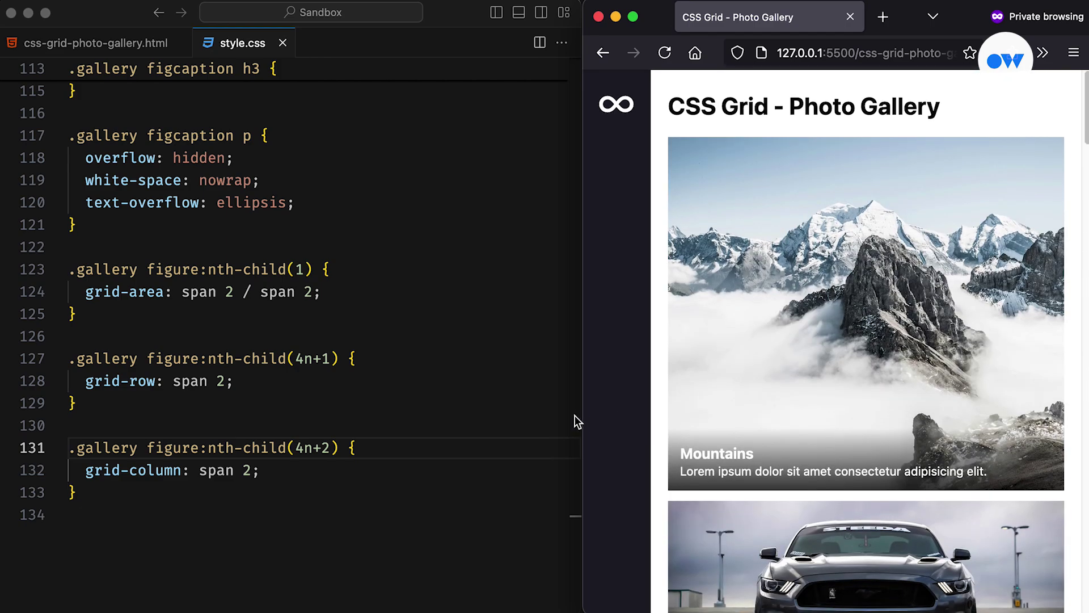
pyautogui.moveTo(583, 414); pyautogui.dragTo(380, 412)
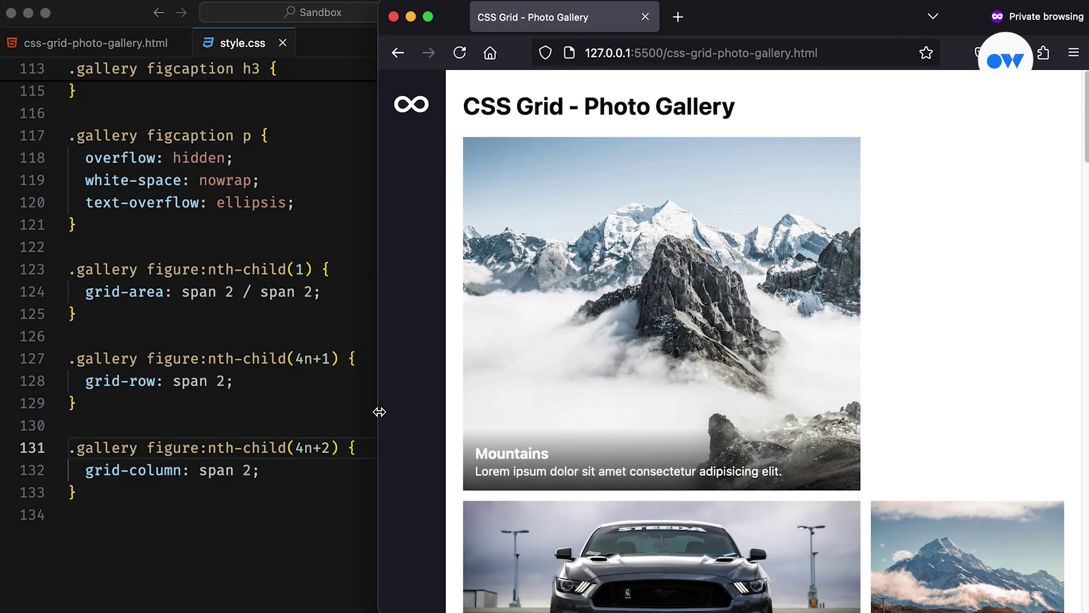
pyautogui.scroll(-3, 401, 422)
pyautogui.scroll(-4, 400, 422)
pyautogui.scroll(-5, 401, 422)
pyautogui.scroll(-3, 400, 422)
pyautogui.scroll(-5, 401, 422)
pyautogui.scroll(-5, 401, 422)
pyautogui.scroll(-4, 401, 423)
pyautogui.scroll(5, 400, 423)
pyautogui.scroll(3, 400, 423)
pyautogui.scroll(1, 400, 423)
pyautogui.scroll(3, 914, 296)
pyautogui.scroll(1, 913, 296)
pyautogui.moveTo(378, 521); pyautogui.dragTo(575, 522)
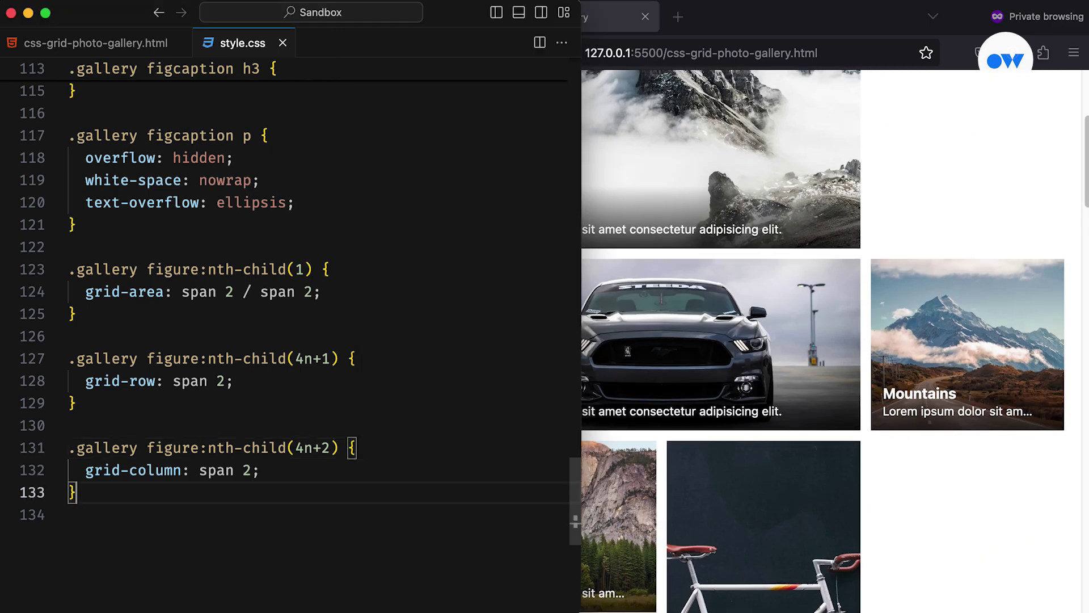
pyautogui.scroll(5, 575, 522)
pyautogui.scroll(5, 575, 522)
pyautogui.scroll(5, 575, 522)
pyautogui.scroll(3, 575, 522)
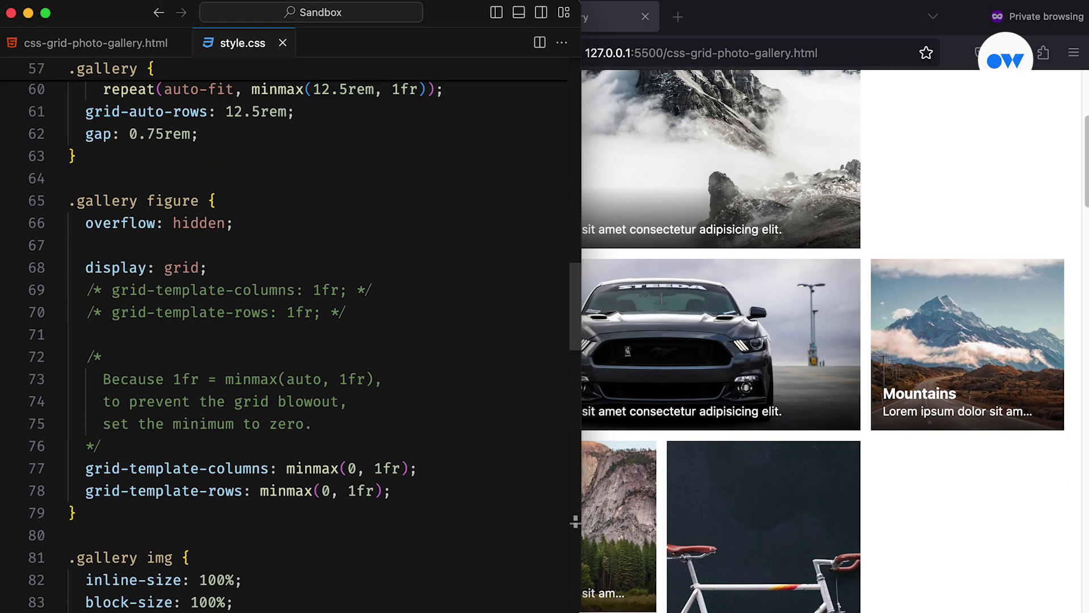
pyautogui.scroll(2, 575, 521)
pyautogui.click(307, 275)
pyautogui.press('Return')
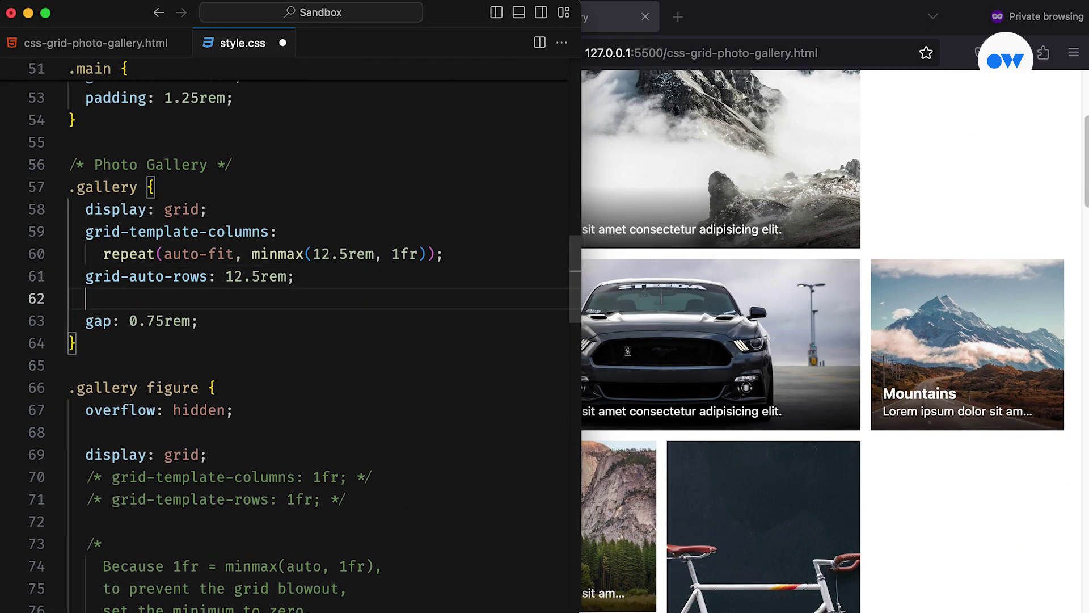
pyautogui.write('grid-au')
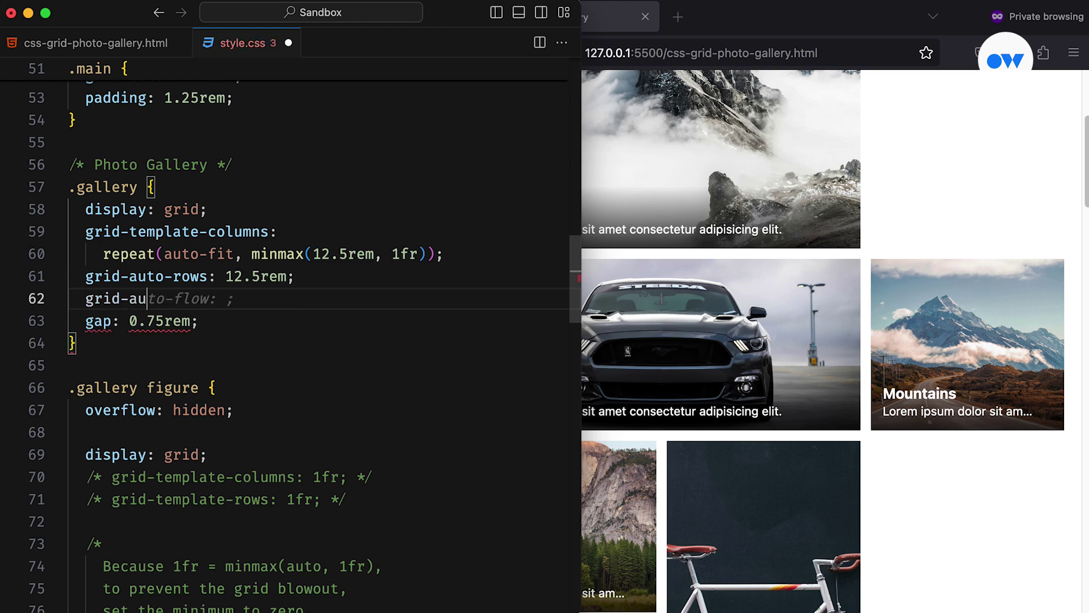
# Add grid-auto-flow: dense to the .gallery rule, save, and view the packed tiles in Firefox
pyautogui.press('Tab')
pyautogui.write('dense')
pyautogui.press('Right')
pyautogui.press('super+s')
pyautogui.click(865, 487)
pyautogui.scroll(5, 930, 515)
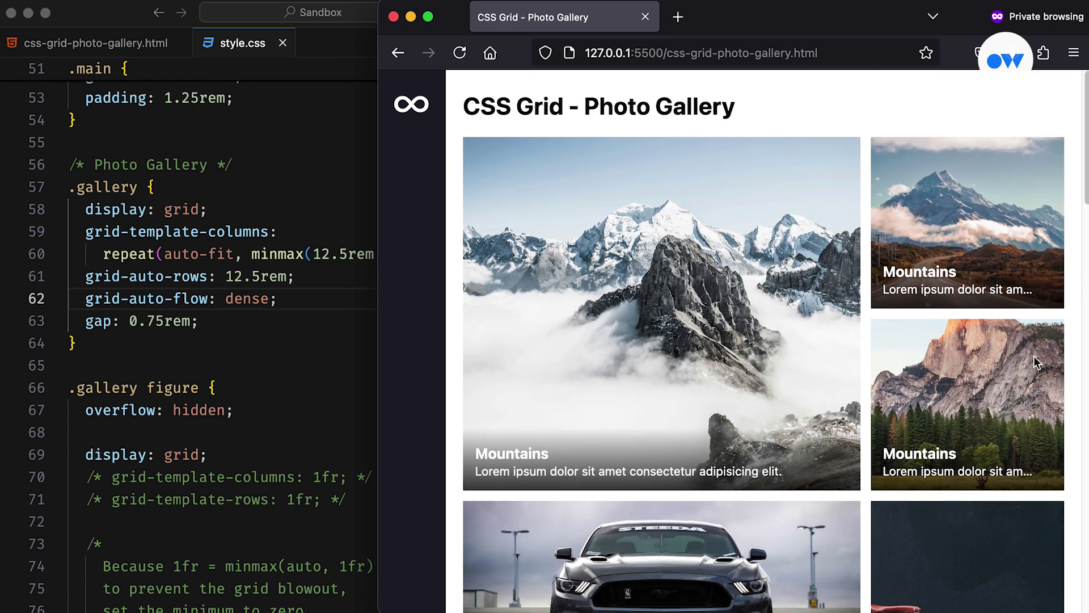
pyautogui.scroll(-2, 903, 384)
pyautogui.scroll(-2, 903, 385)
pyautogui.scroll(3, 902, 384)
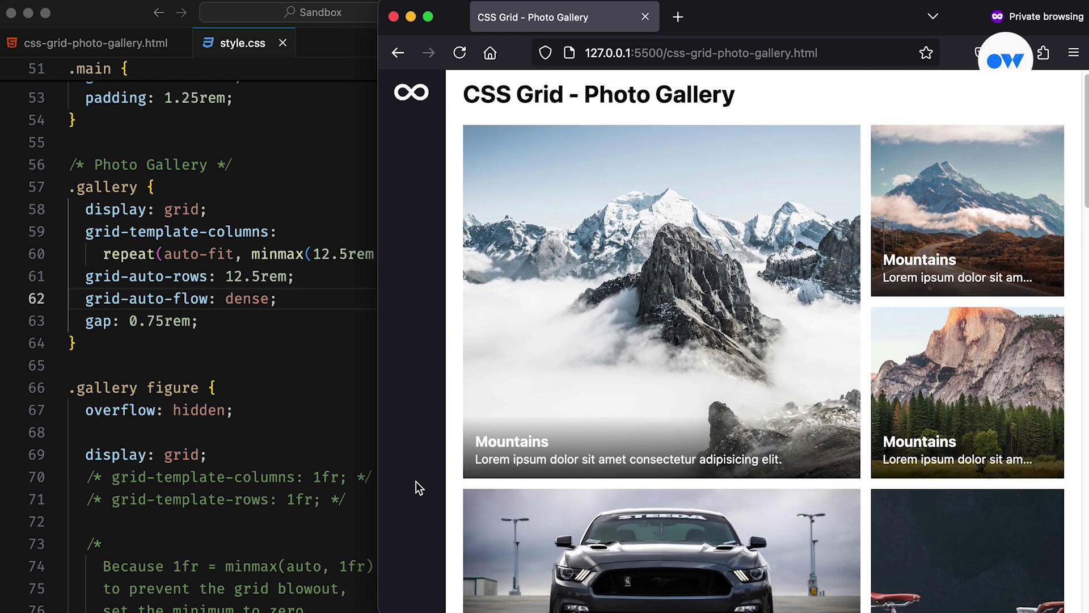
pyautogui.scroll(-2, 416, 481)
pyautogui.scroll(-2, 416, 480)
pyautogui.scroll(-1, 416, 480)
pyautogui.scroll(-2, 416, 487)
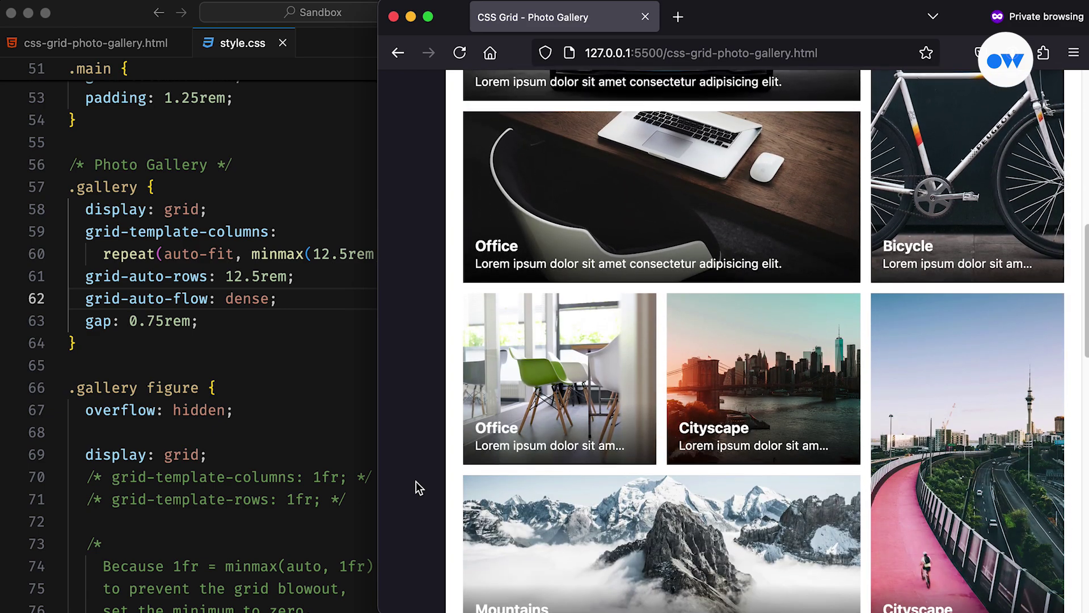
pyautogui.scroll(1, 416, 487)
pyautogui.scroll(-3, 416, 486)
pyautogui.scroll(-3, 416, 482)
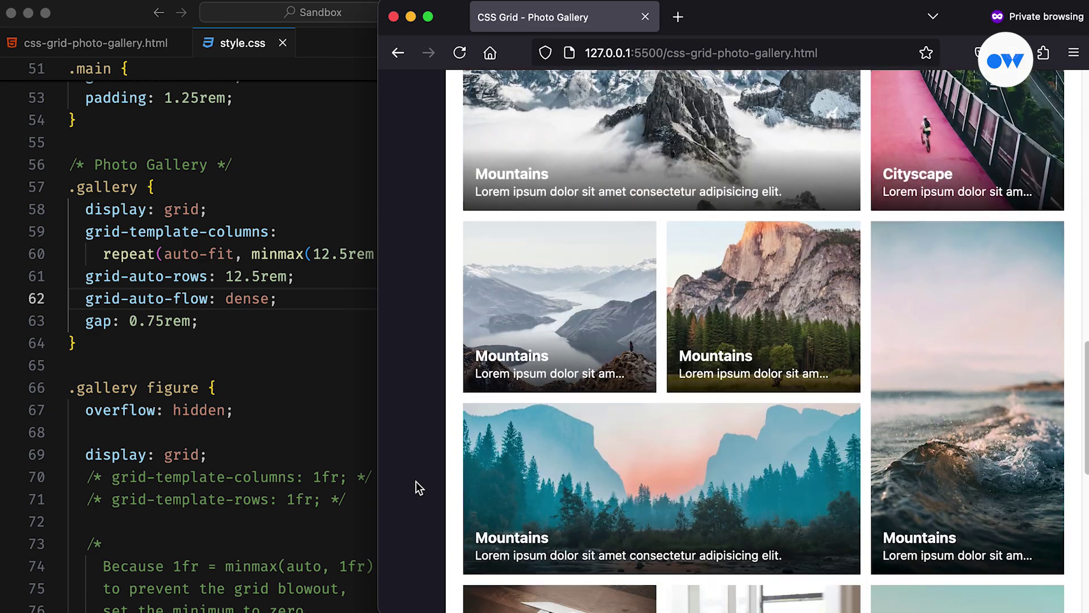
pyautogui.scroll(3, 416, 482)
pyautogui.scroll(2, 417, 483)
pyautogui.scroll(2, 417, 488)
pyautogui.scroll(2, 416, 487)
pyautogui.scroll(1, 416, 488)
pyautogui.scroll(1, 416, 486)
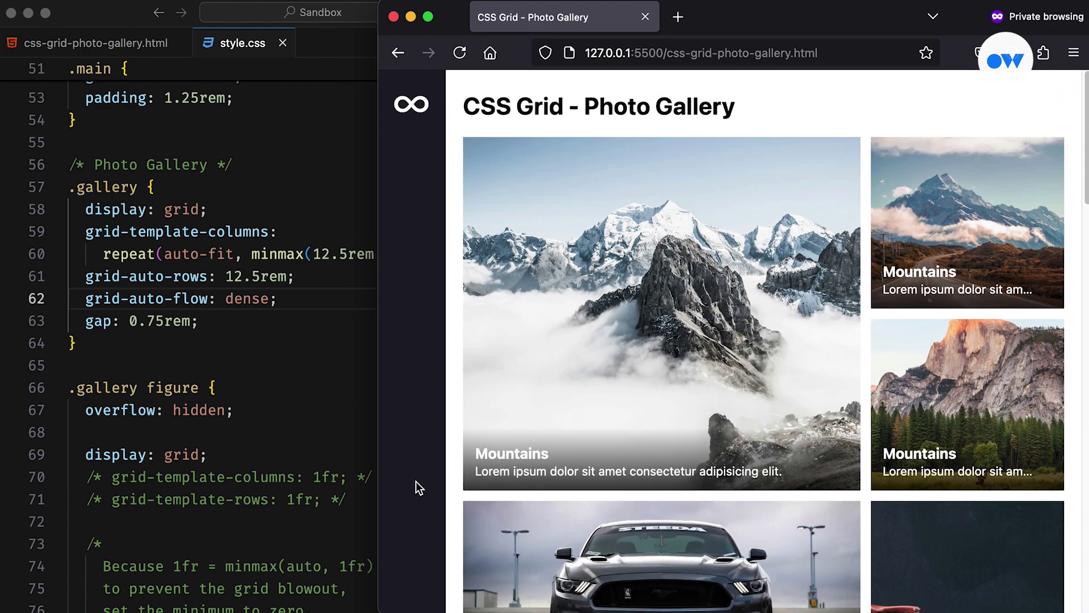
pyautogui.scroll(-5, 416, 481)
pyautogui.scroll(-5, 415, 480)
pyautogui.scroll(-2, 416, 481)
pyautogui.scroll(-4, 417, 481)
pyautogui.scroll(-1, 416, 481)
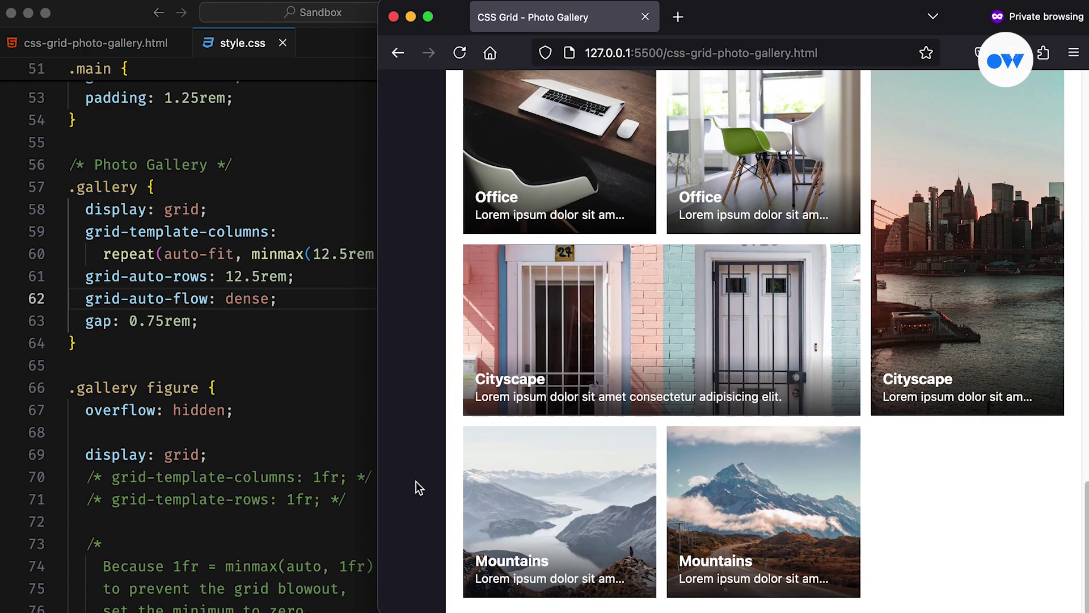
pyautogui.scroll(5, 416, 480)
pyautogui.scroll(-4, 416, 481)
pyautogui.scroll(10, 416, 481)
pyautogui.scroll(2, 416, 481)
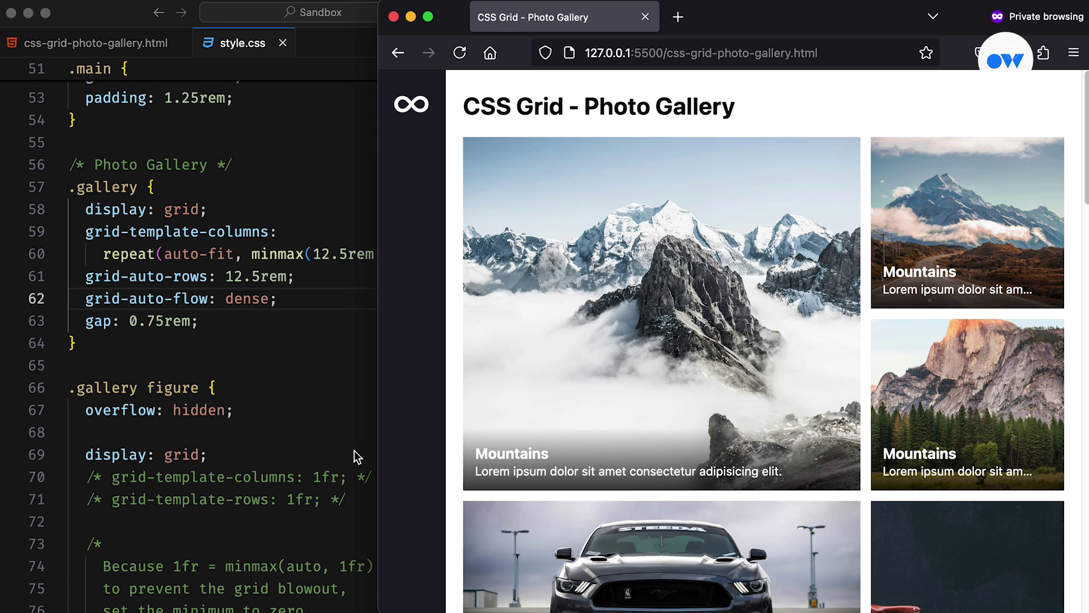
# Widen the editor and narrow the Firefox preview to a small-screen width
pyautogui.moveTo(379, 451); pyautogui.dragTo(711, 451)
pyautogui.click(777, 117)
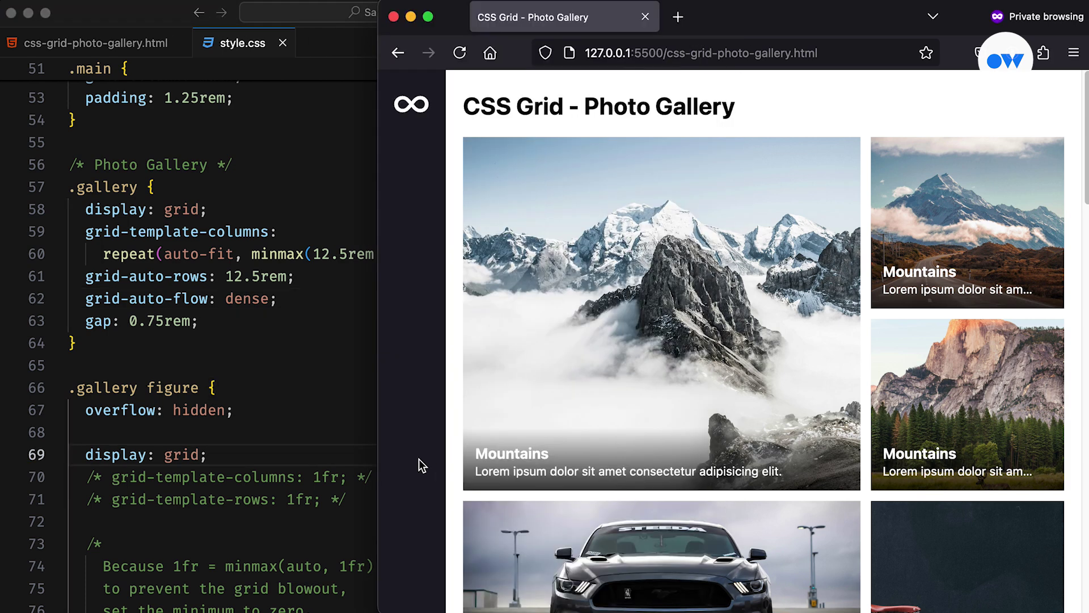
pyautogui.moveTo(380, 449); pyautogui.dragTo(710, 440)
pyautogui.scroll(-5, 760, 473)
pyautogui.scroll(-4, 762, 468)
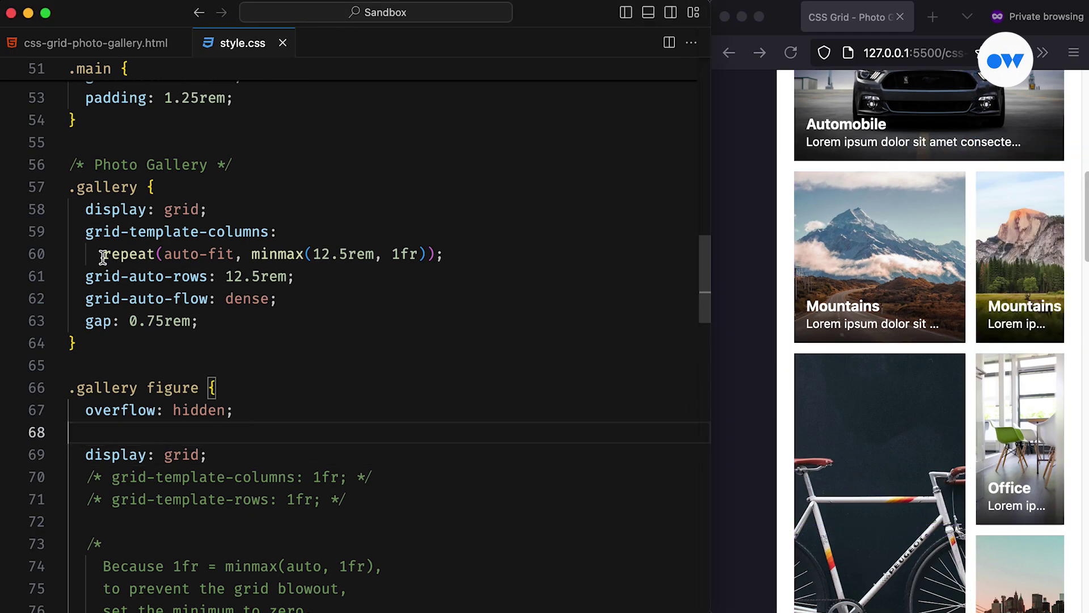
# Highlight the auto-fit repeat() columns, span 2 / span 2, and grid-column: span 2 declarations
pyautogui.moveTo(102, 255); pyautogui.dragTo(457, 260)
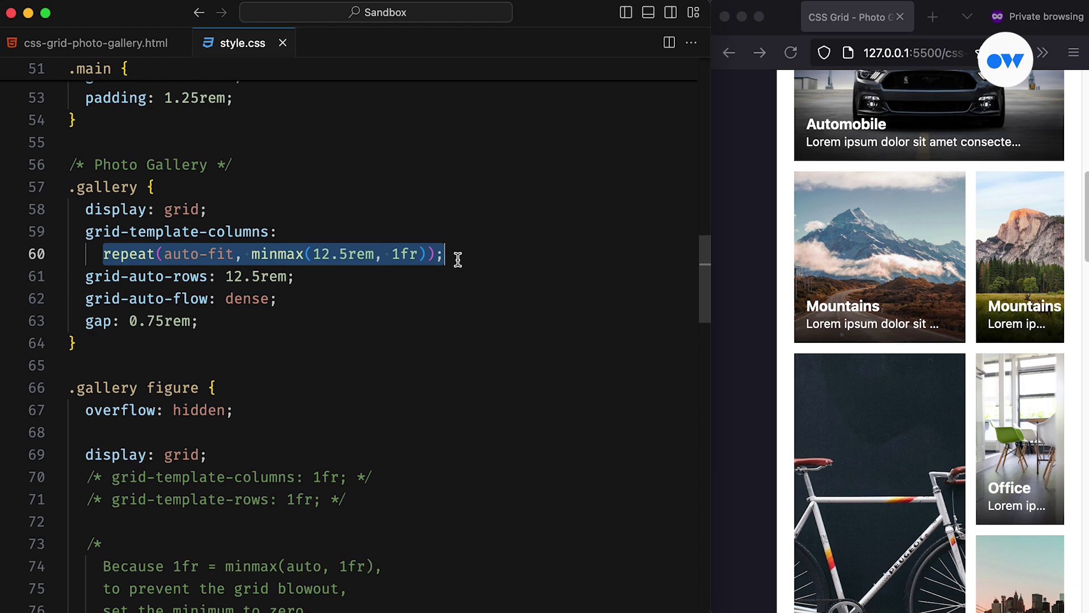
pyautogui.click(458, 259)
pyautogui.scroll(-2, 457, 260)
pyautogui.scroll(-8, 457, 259)
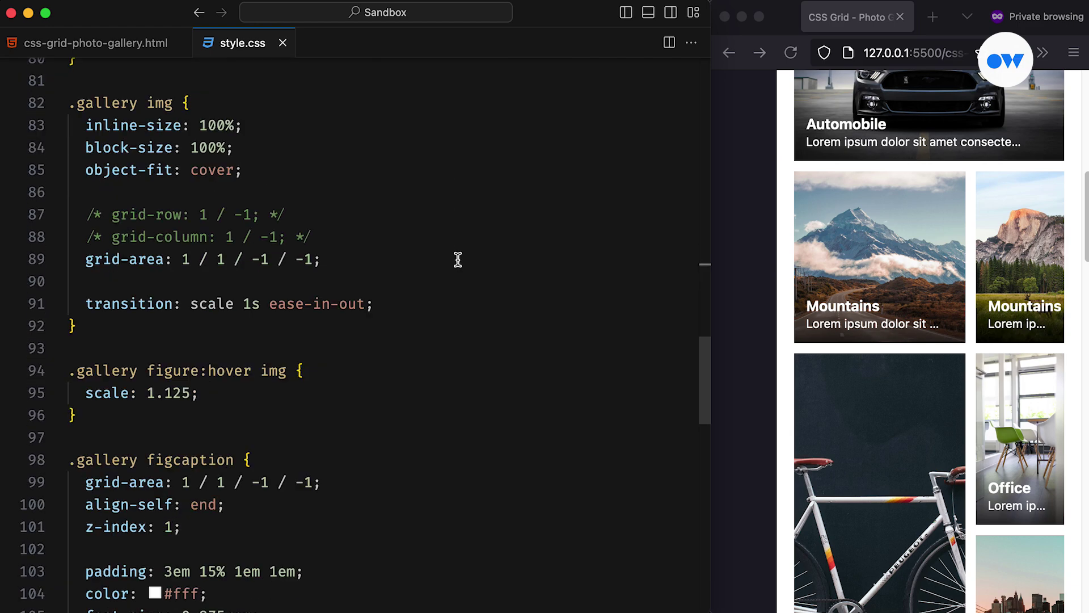
pyautogui.scroll(-6, 457, 260)
pyautogui.scroll(-5, 457, 259)
pyautogui.scroll(-1, 457, 260)
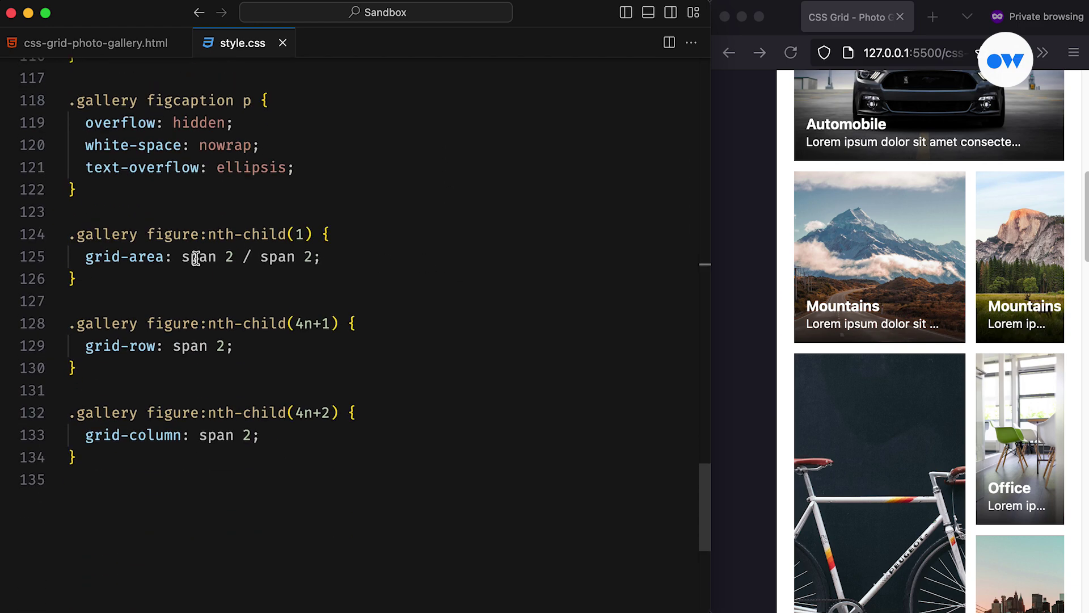
pyautogui.moveTo(179, 260); pyautogui.dragTo(325, 261)
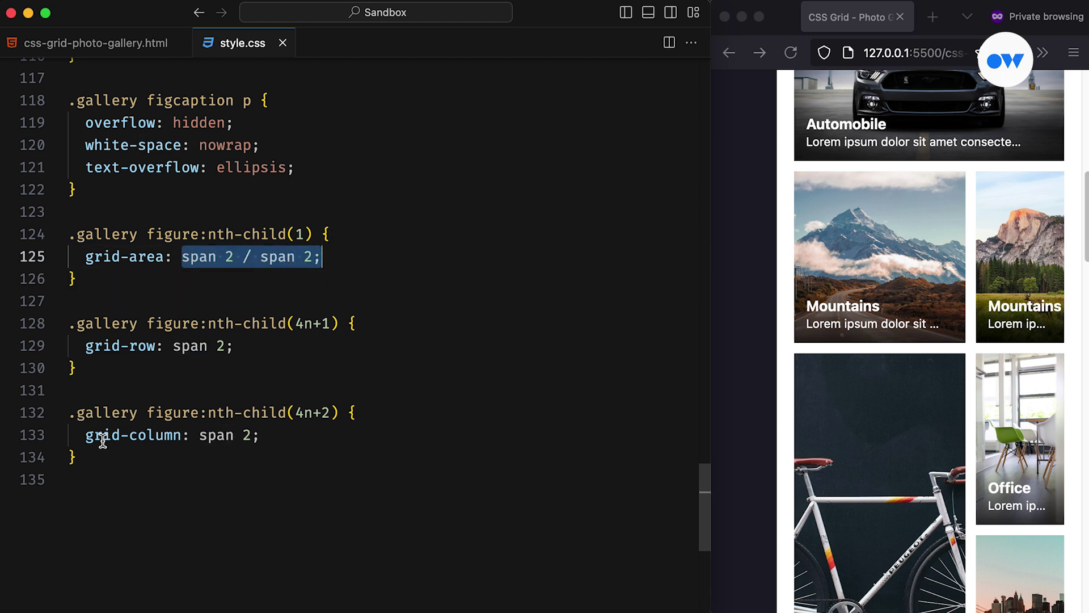
pyautogui.moveTo(86, 436); pyautogui.dragTo(286, 437)
pyautogui.click(286, 436)
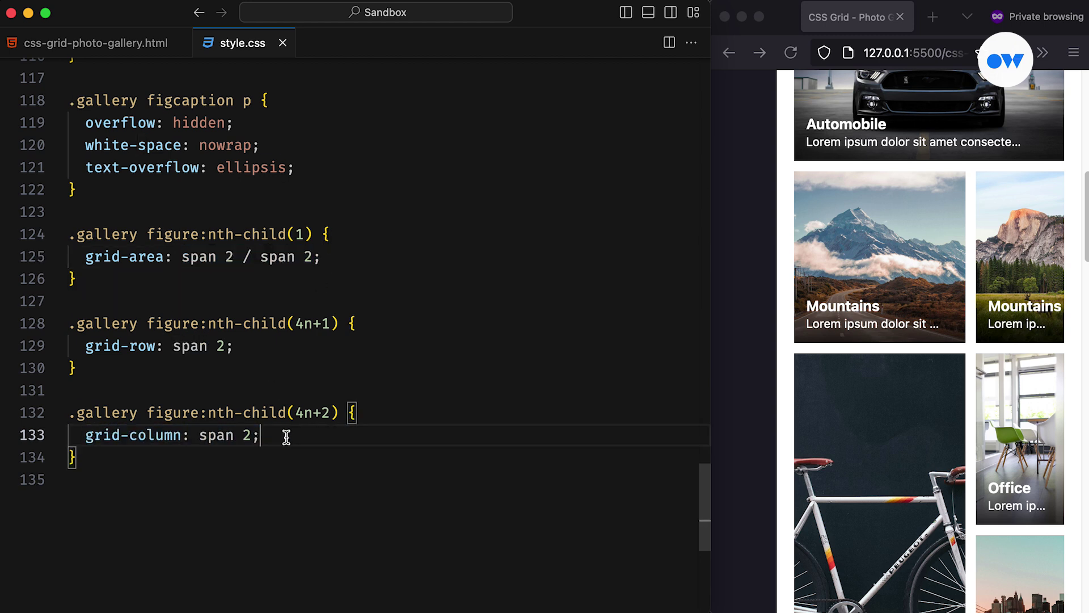
pyautogui.press('Up')
pyautogui.press('Up')
pyautogui.press('Up')
pyautogui.press('Up')
pyautogui.press('Up')
pyautogui.press('Up')
pyautogui.press('Up')
pyautogui.press('Up')
pyautogui.press('Up')
pyautogui.press('Up')
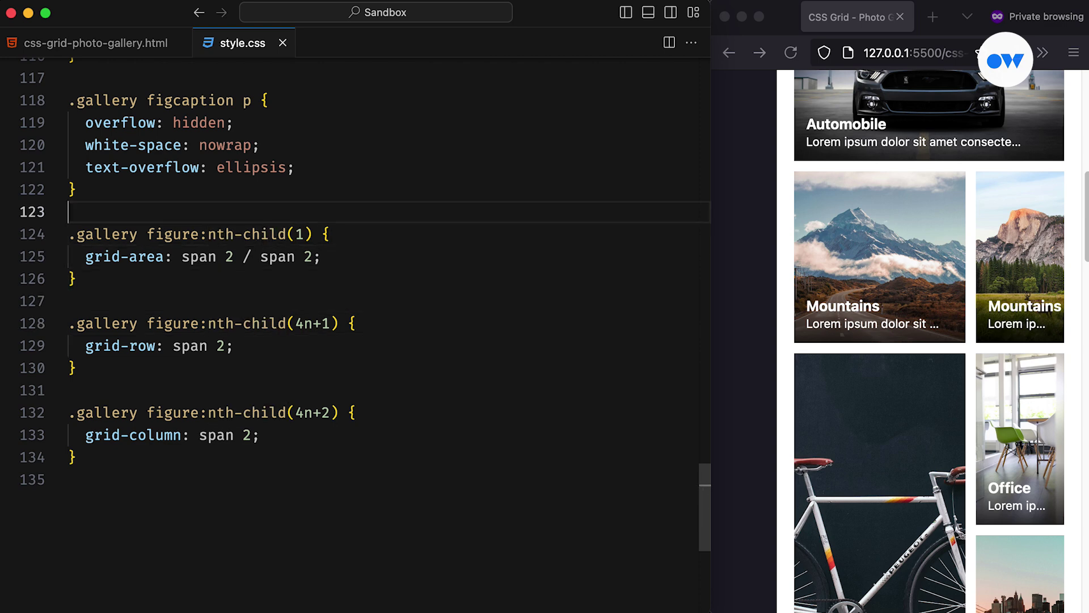
pyautogui.press('Return')
pyautogui.write('@media (width > 600px) {')
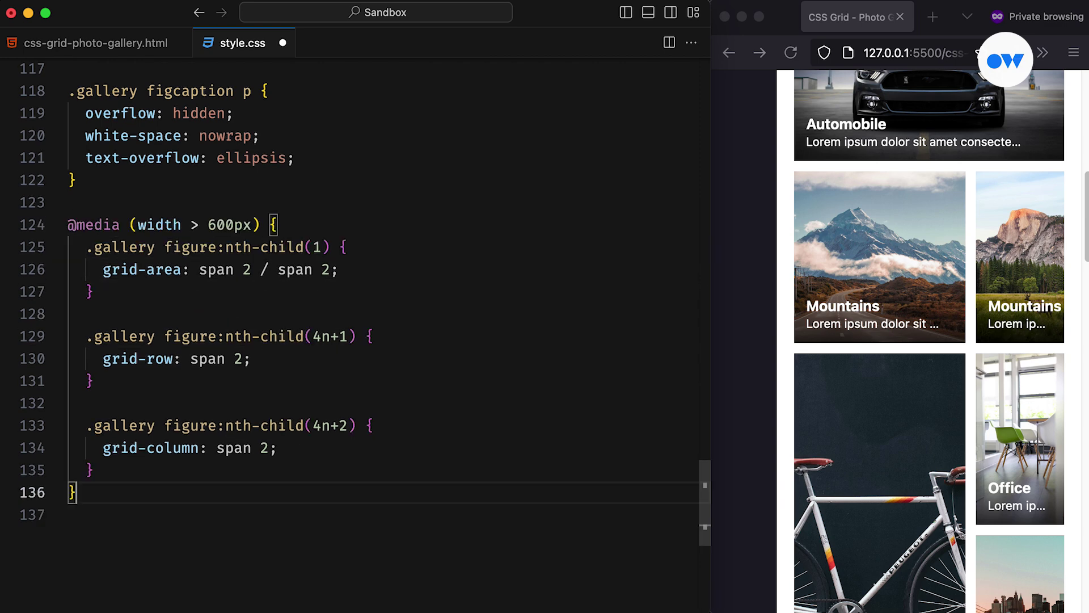
pyautogui.press('super+s')
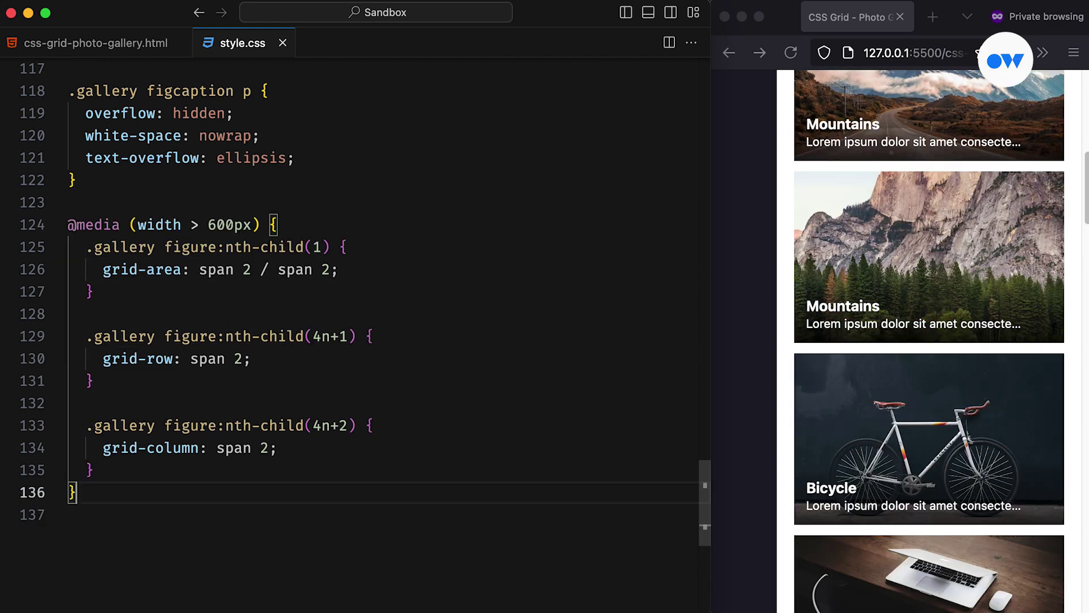
# Widen Firefox to the multi-column layout, inspect the Office caption, then narrow to medium width
pyautogui.click(743, 461)
pyautogui.scroll(10, 743, 461)
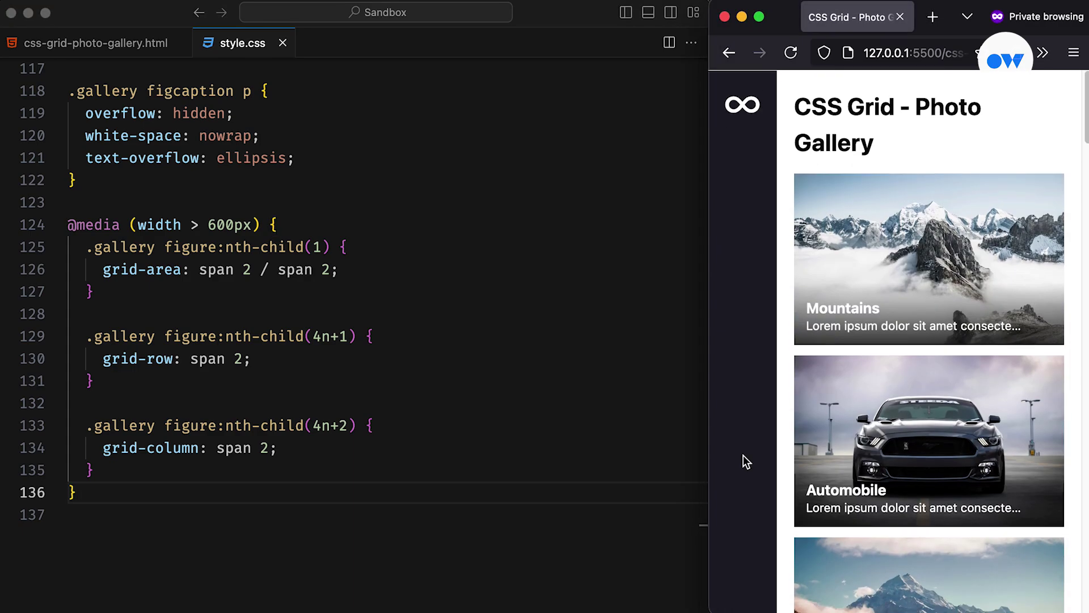
pyautogui.scroll(-10, 743, 460)
pyautogui.scroll(5, 743, 451)
pyautogui.scroll(5, 742, 451)
pyautogui.scroll(5, 743, 451)
pyautogui.moveTo(709, 428)
pyautogui.mouseDown()
pyautogui.moveTo(221, 450)
pyautogui.moveTo(56, 473)
pyautogui.mouseUp()
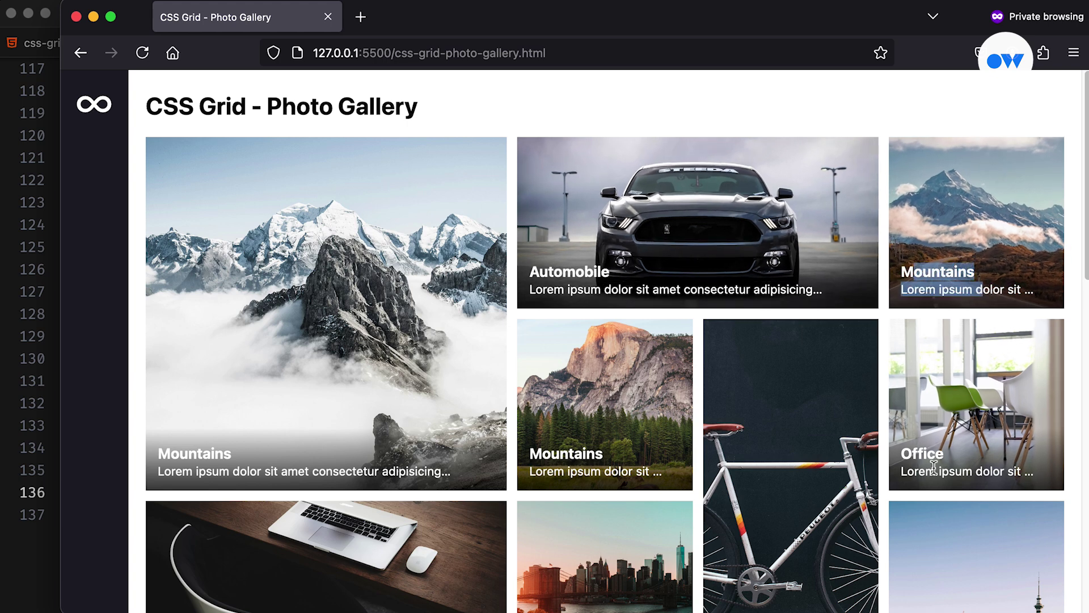
pyautogui.moveTo(912, 455); pyautogui.dragTo(970, 471)
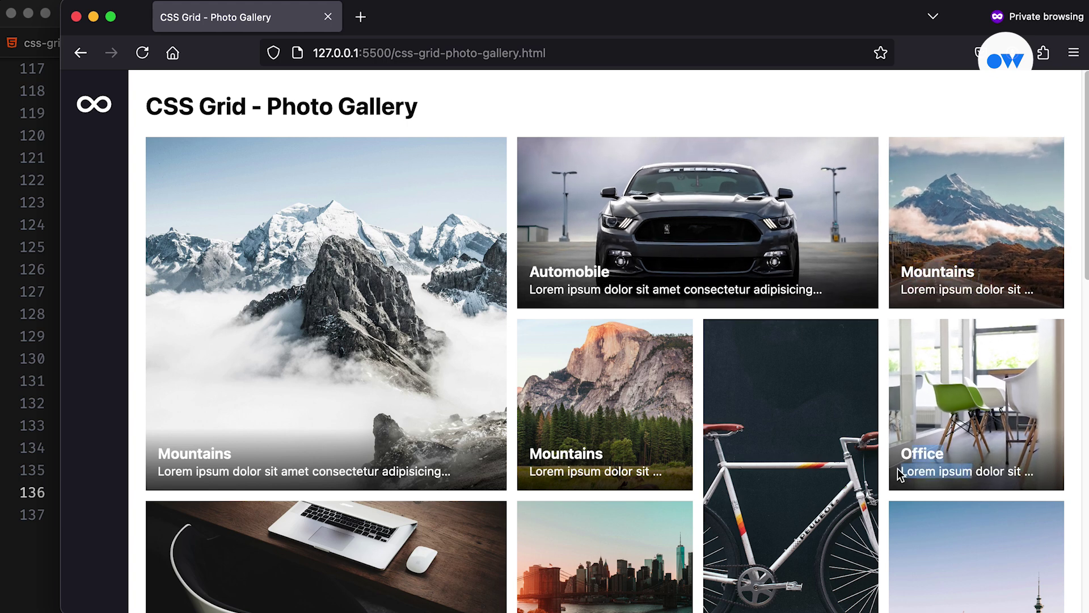
pyautogui.click(876, 477)
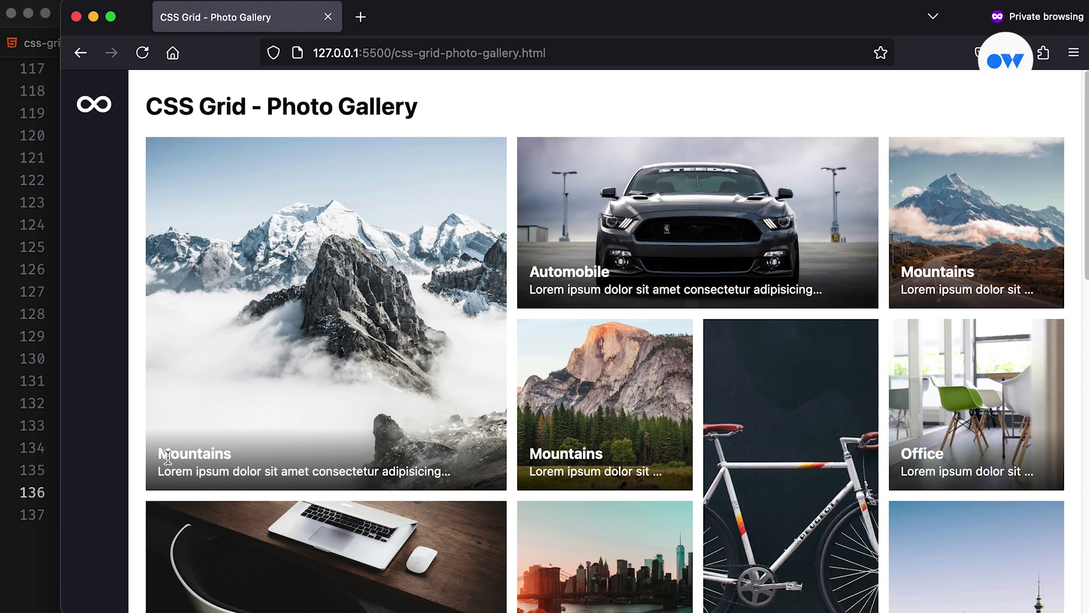
pyautogui.moveTo(66, 456); pyautogui.dragTo(421, 452)
# Add a container declaration to the .gallery figure rule, commenting out the container-type line
pyautogui.click(382, 451)
pyautogui.scroll(1, 356, 313)
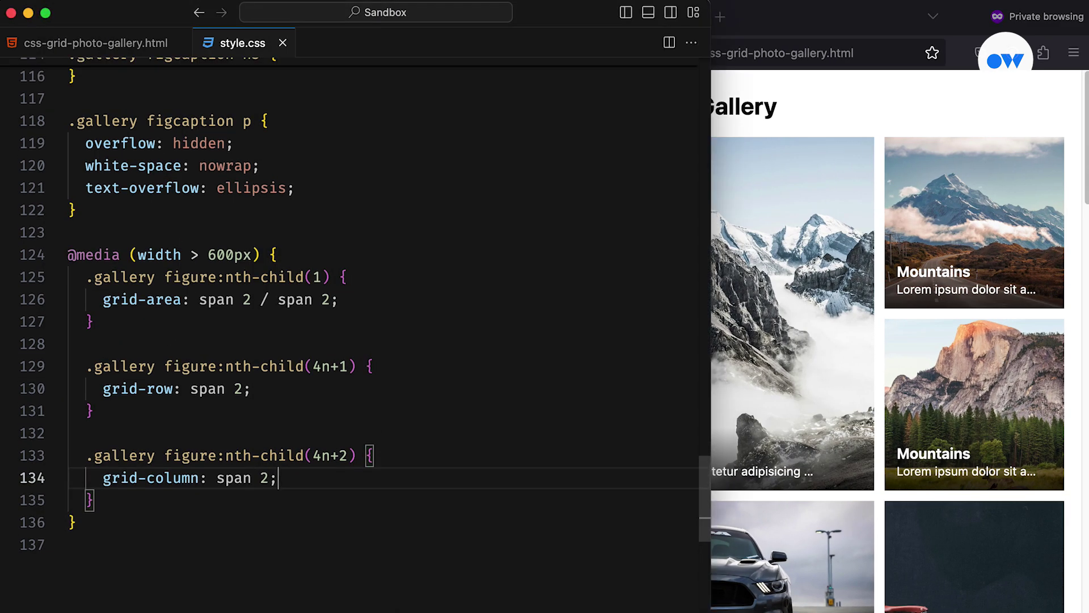
pyautogui.scroll(6, 356, 312)
pyautogui.scroll(5, 356, 312)
pyautogui.scroll(1, 355, 312)
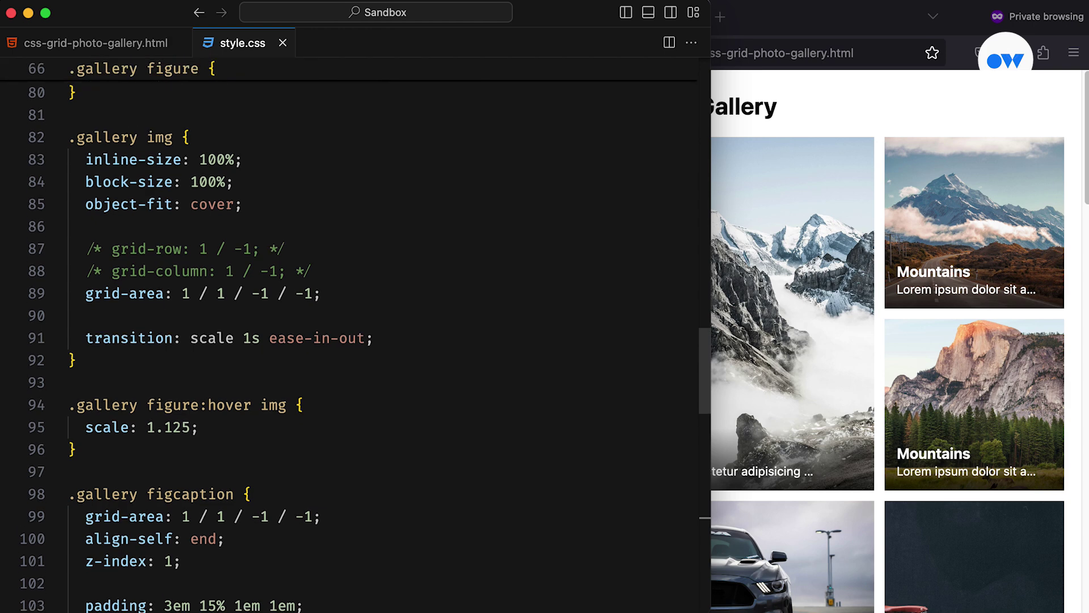
pyautogui.scroll(3, 356, 312)
pyautogui.scroll(2, 356, 312)
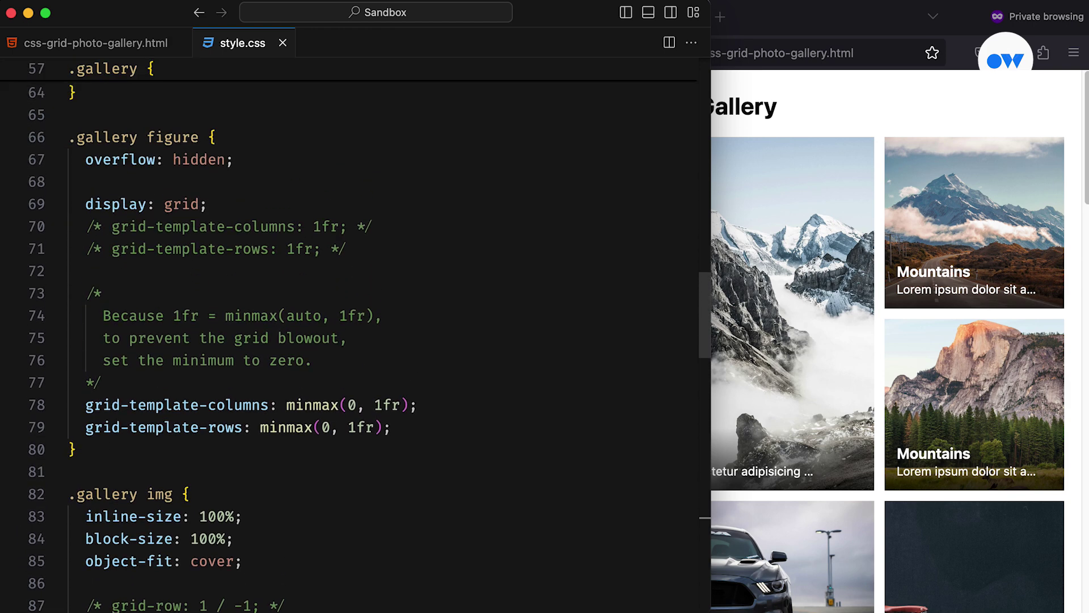
pyautogui.click(267, 127)
pyautogui.scroll(3, 267, 128)
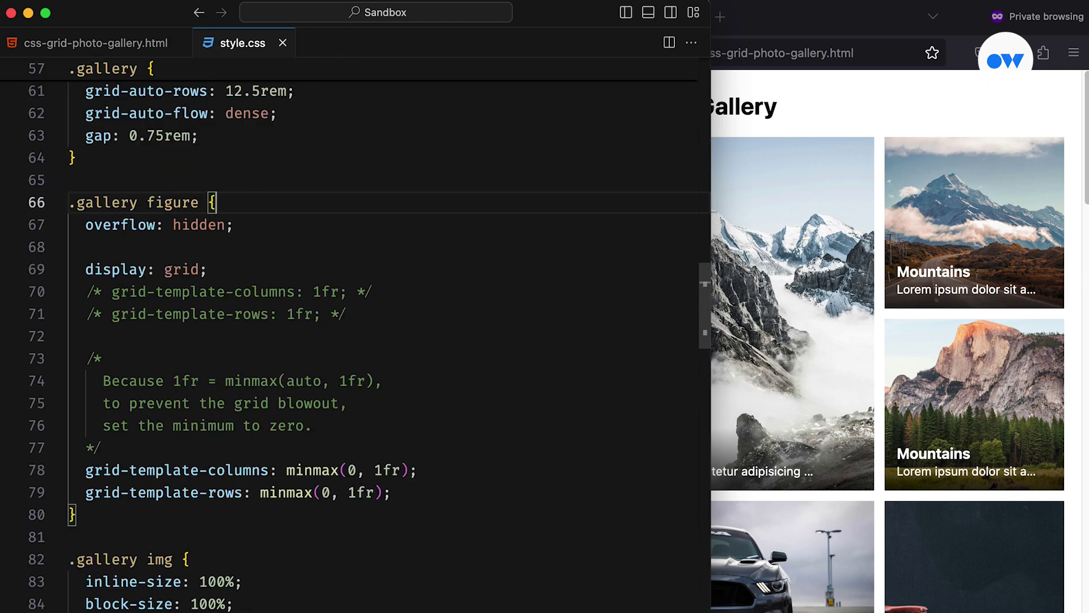
pyautogui.press('Return')
pyautogui.write('conta')
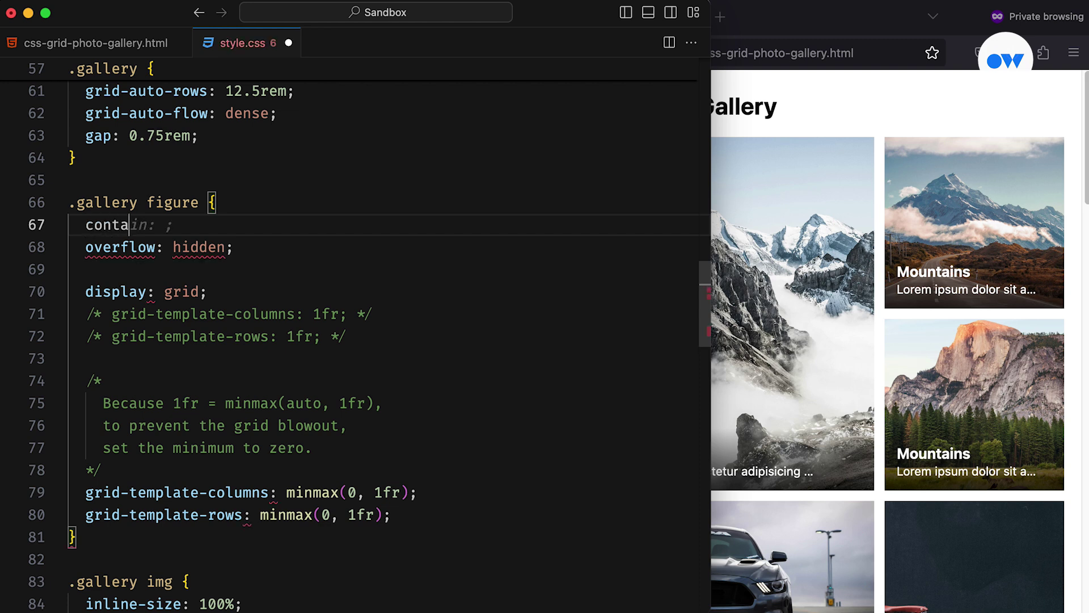
pyautogui.write('iner-type: inline-size;')
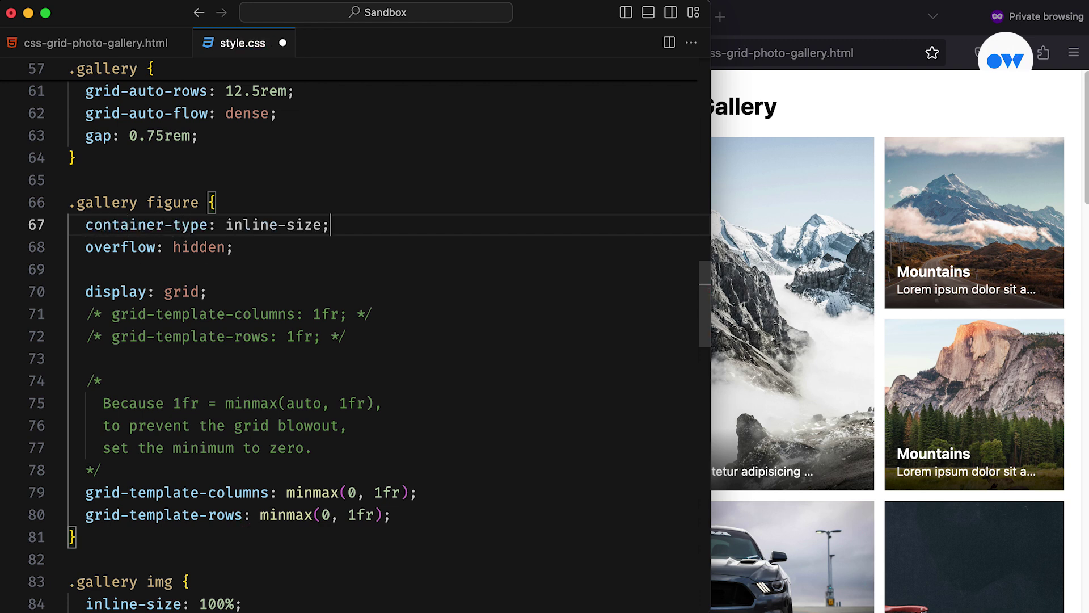
pyautogui.press('super+slash')
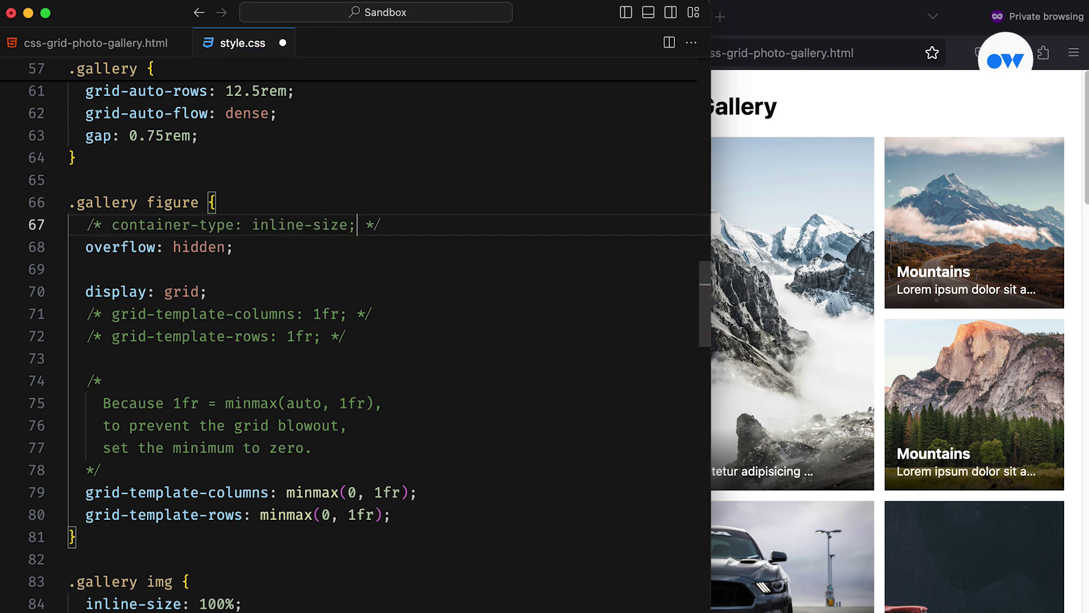
pyautogui.press('Return')
pyautogui.write('container')
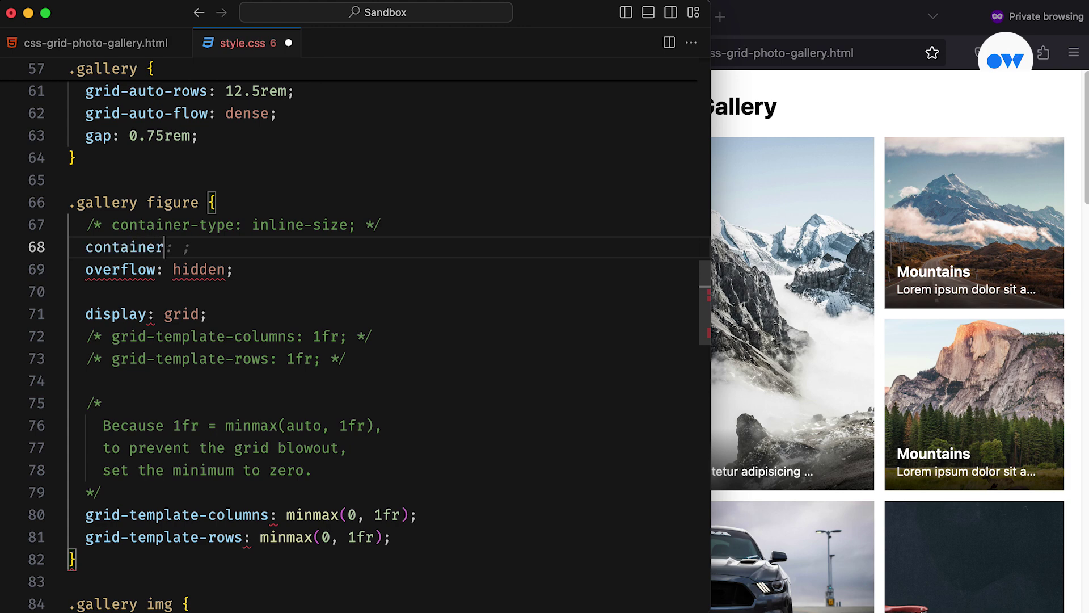
pyautogui.write(': figure / inline-size;')
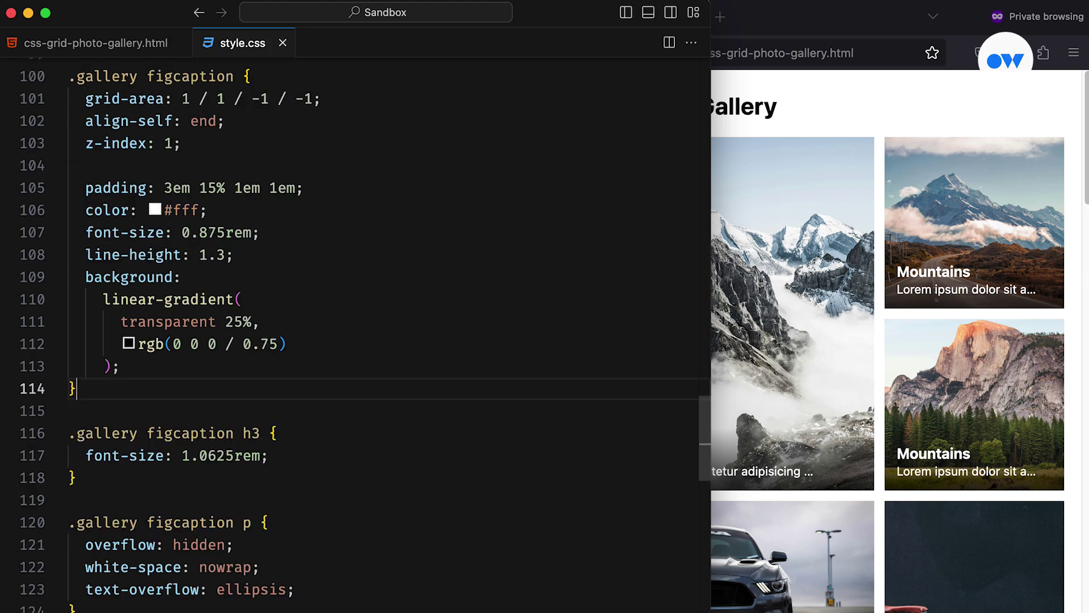
pyautogui.press('Return')
pyautogui.press('Return')
pyautogui.write('@container figure (width > 20rem) {')
pyautogui.press('Return')
pyautogui.write('.gallery figcaption {     display: block;   }')
pyautogui.press('Up')
pyautogui.press('Up')
pyautogui.press('Up')
pyautogui.press('Up')
pyautogui.press('Up')
pyautogui.press('Return')
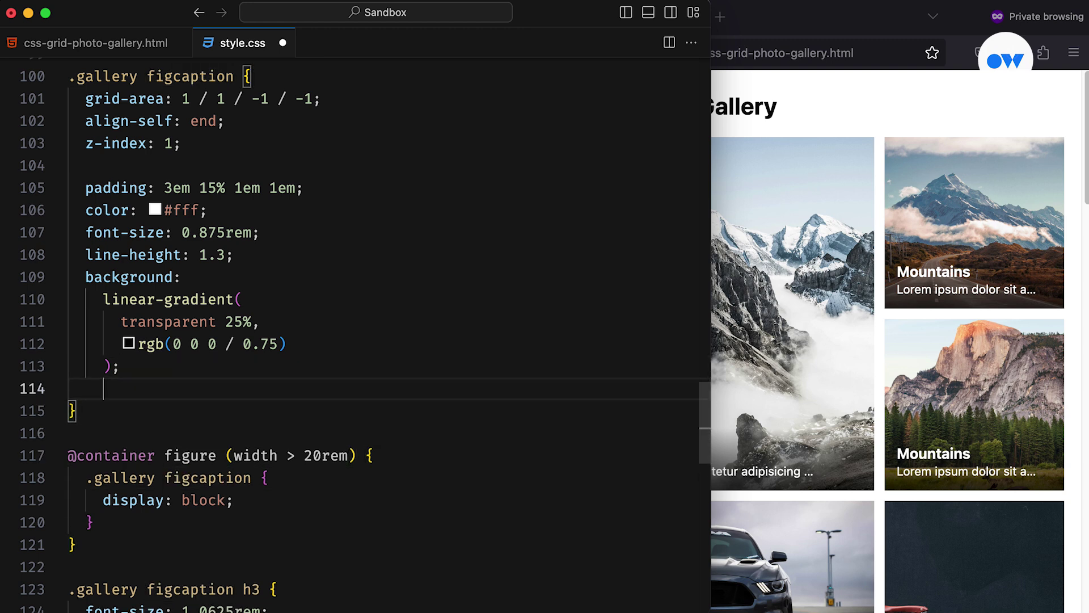
pyautogui.write('displ')
pyautogui.press('Tab')
pyautogui.write('none')
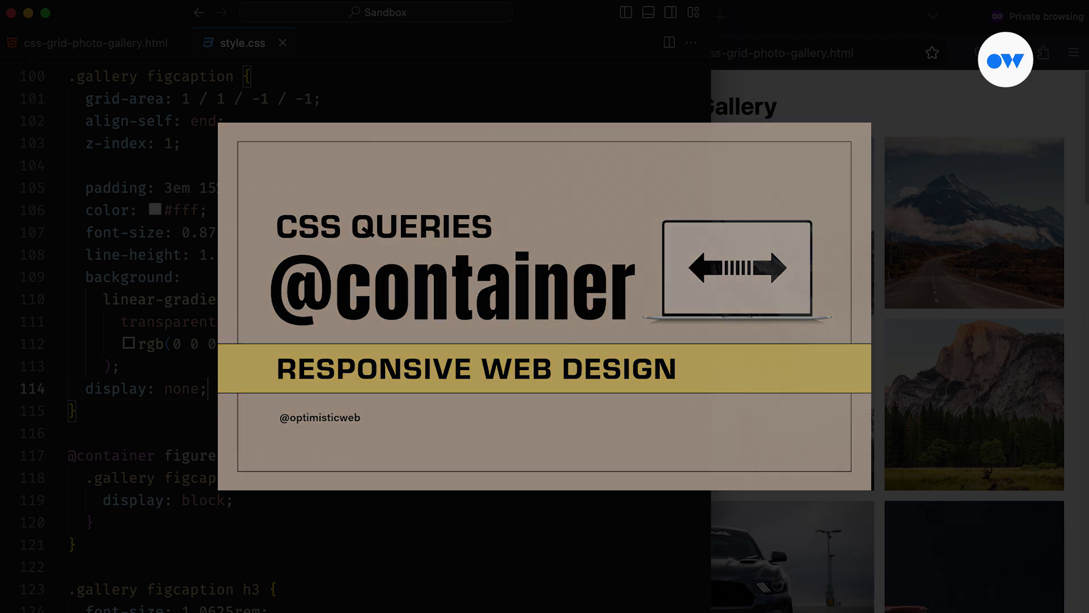
pyautogui.scroll(-5, 451, 432)
pyautogui.scroll(-5, 451, 432)
pyautogui.scroll(3, 451, 432)
pyautogui.scroll(3, 451, 431)
pyautogui.scroll(4, 447, 451)
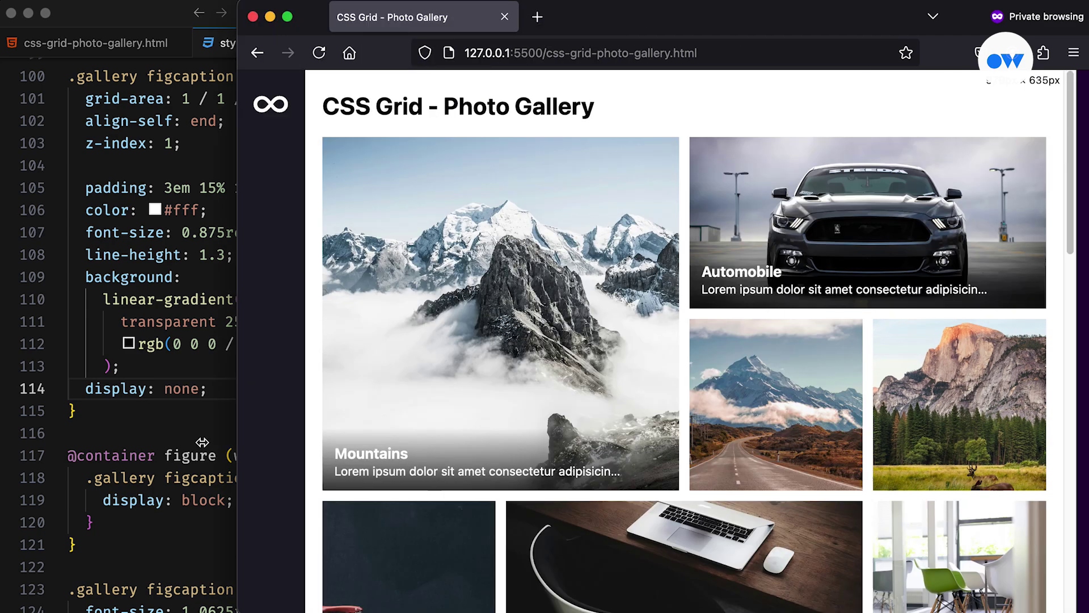
# Resize Firefox from three to two columns, checking the Mountains and Automobile captions
pyautogui.moveTo(422, 437); pyautogui.dragTo(68, 449)
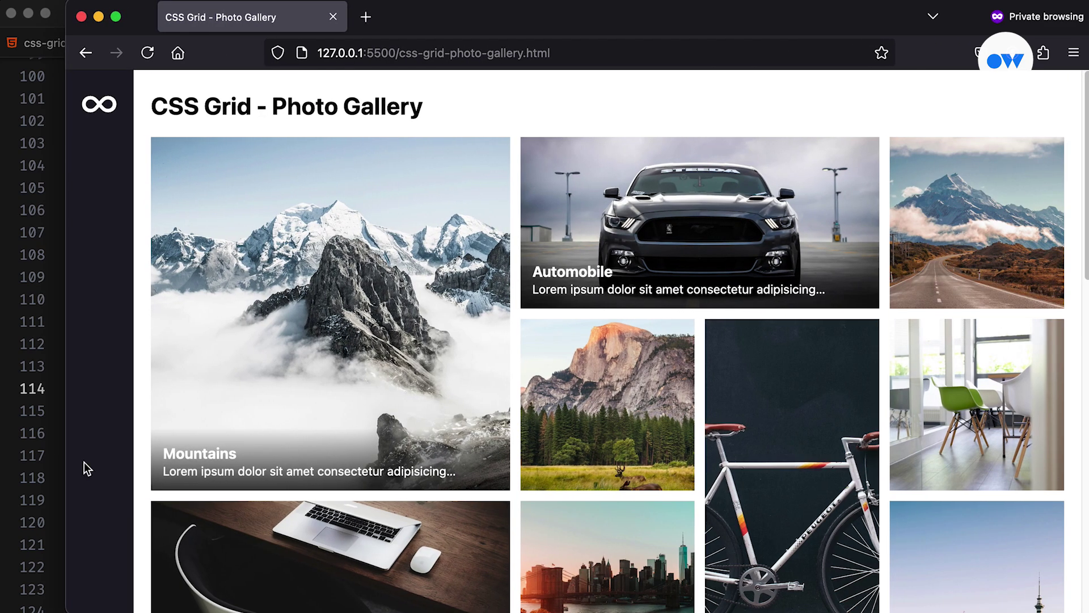
pyautogui.moveTo(155, 451); pyautogui.dragTo(390, 479)
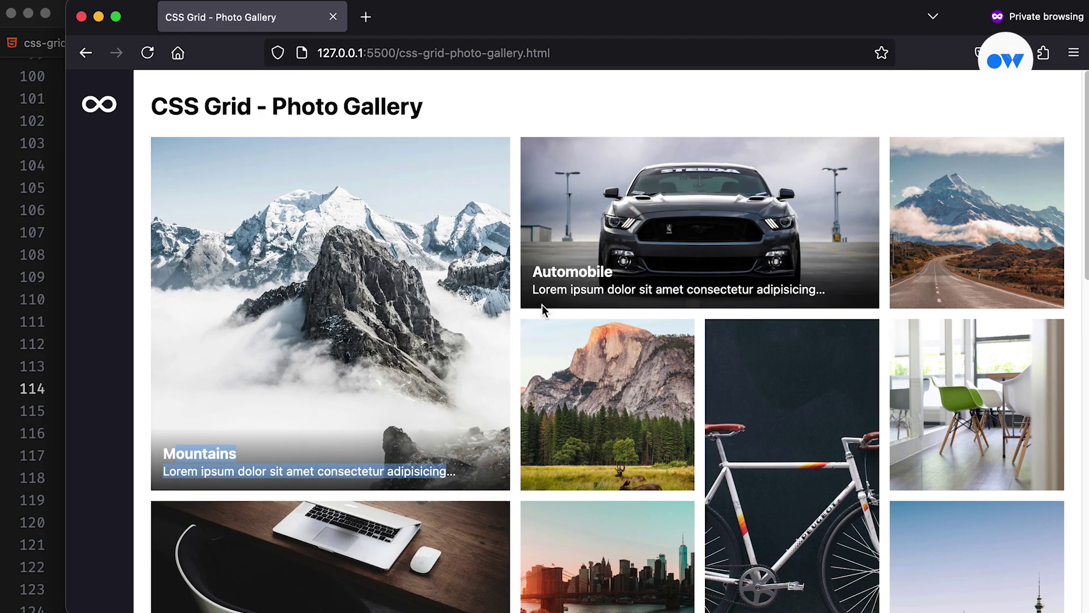
pyautogui.moveTo(532, 266); pyautogui.dragTo(644, 287)
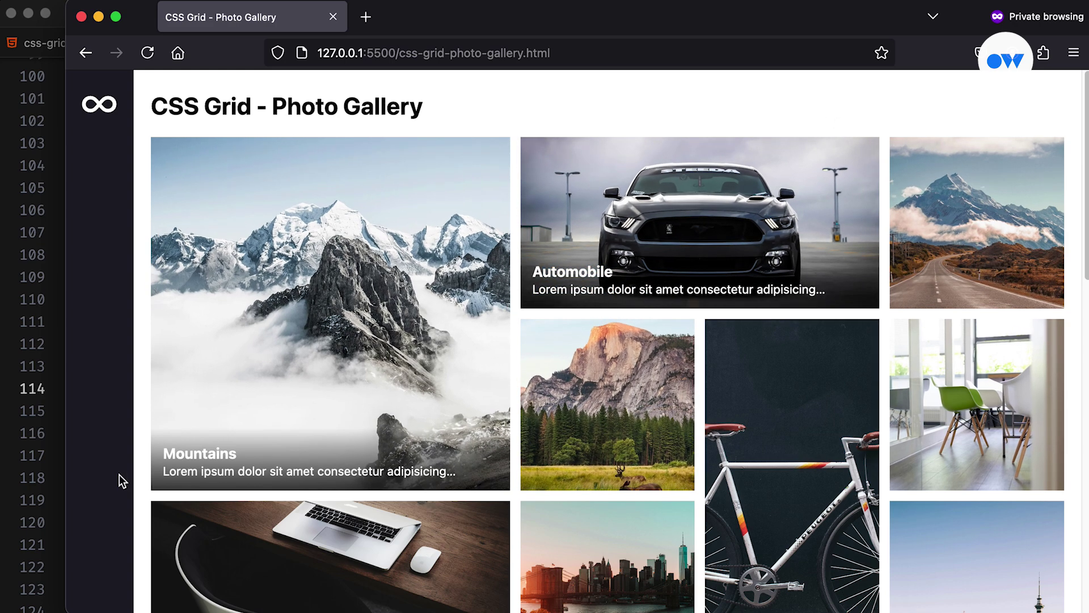
pyautogui.scroll(-3, 120, 474)
pyautogui.scroll(-3, 119, 474)
pyautogui.scroll(-5, 120, 472)
pyautogui.scroll(-3, 120, 472)
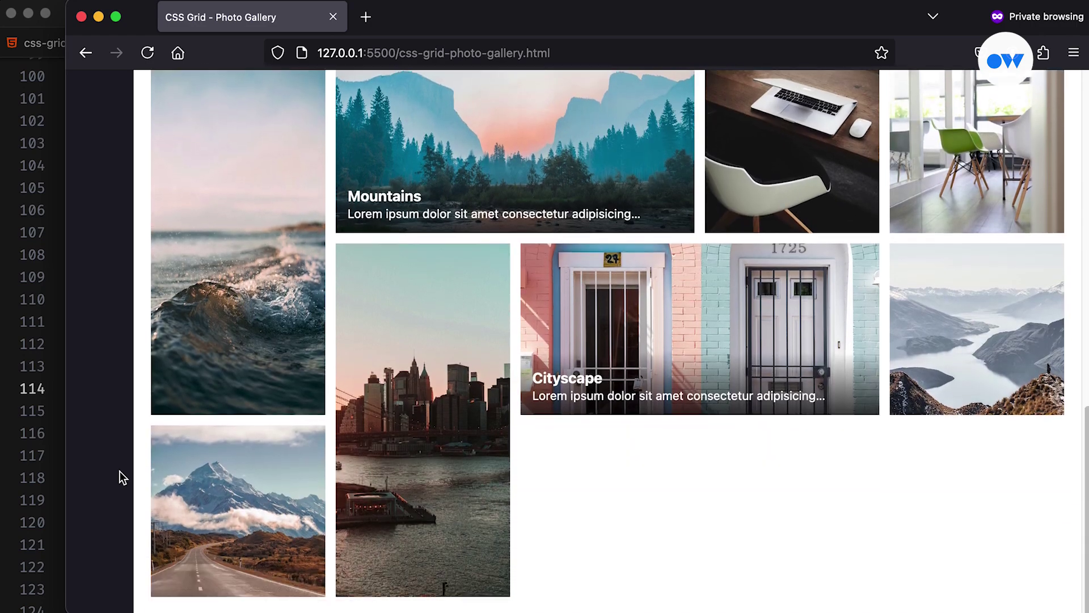
pyautogui.scroll(5, 119, 471)
pyautogui.scroll(4, 120, 471)
pyautogui.scroll(2, 119, 470)
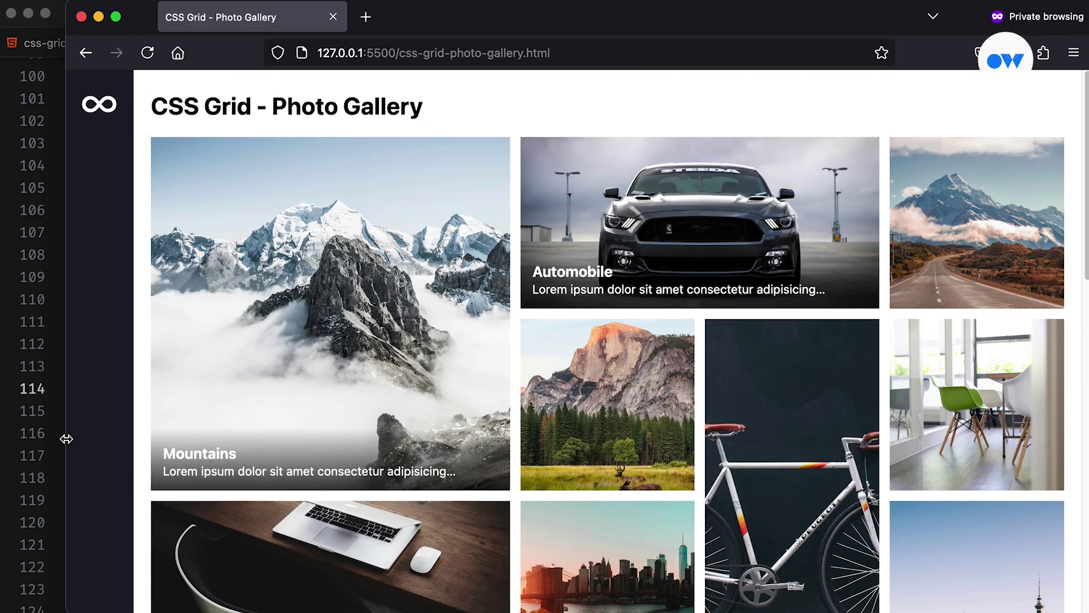
pyautogui.moveTo(66, 438); pyautogui.dragTo(199, 447)
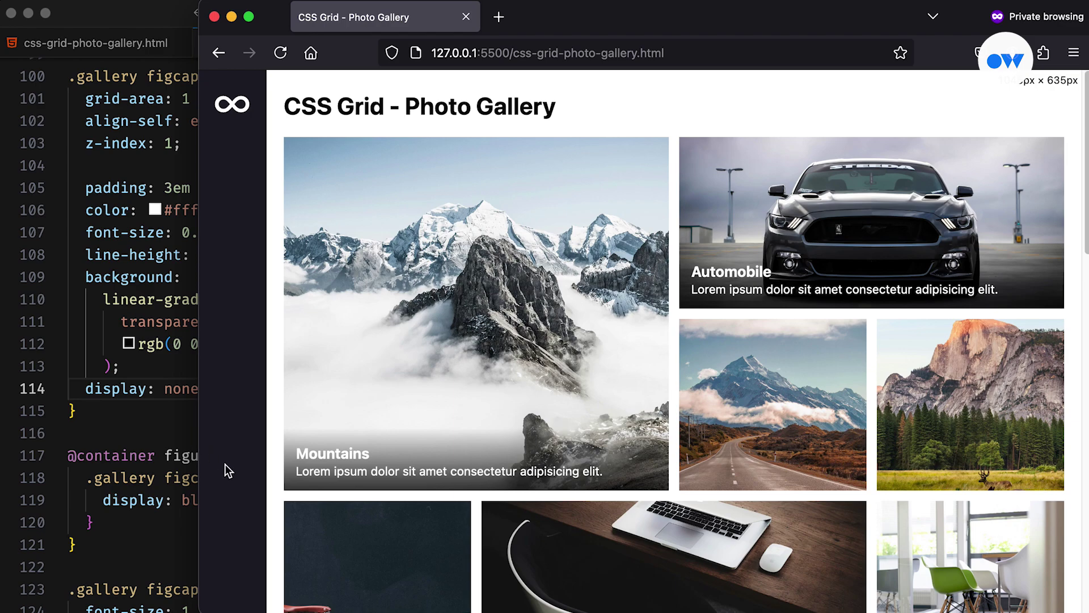
pyautogui.scroll(-3, 224, 467)
pyautogui.scroll(-2, 225, 467)
pyautogui.scroll(-3, 225, 466)
pyautogui.scroll(-1, 225, 467)
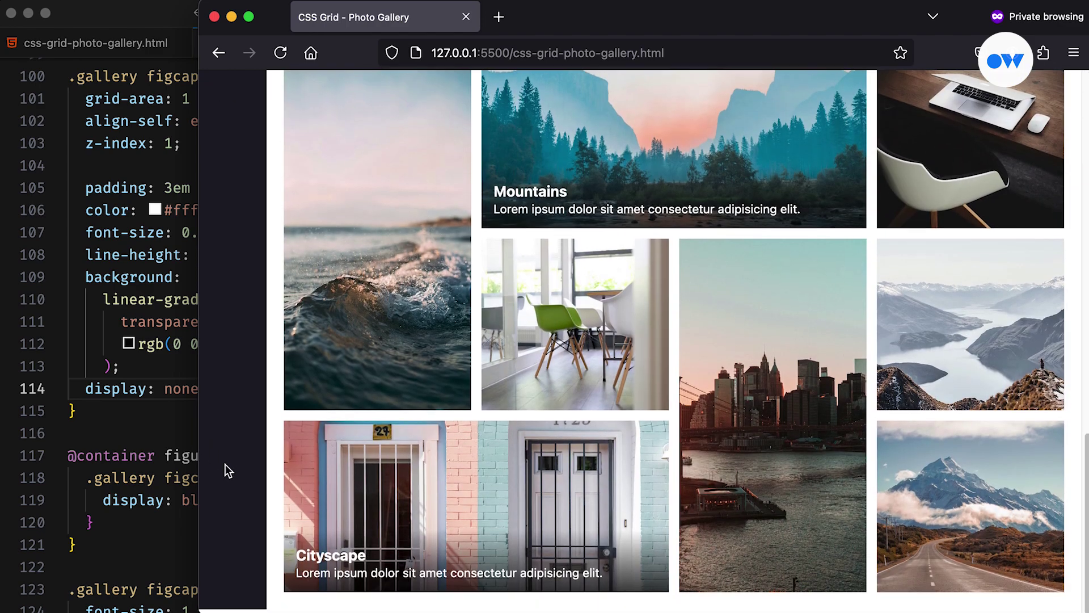
pyautogui.scroll(1, 225, 467)
pyautogui.scroll(5, 225, 467)
pyautogui.scroll(3, 225, 467)
pyautogui.scroll(5, 224, 464)
pyautogui.moveTo(199, 464); pyautogui.dragTo(360, 464)
pyautogui.scroll(-2, 382, 473)
pyautogui.scroll(-5, 383, 474)
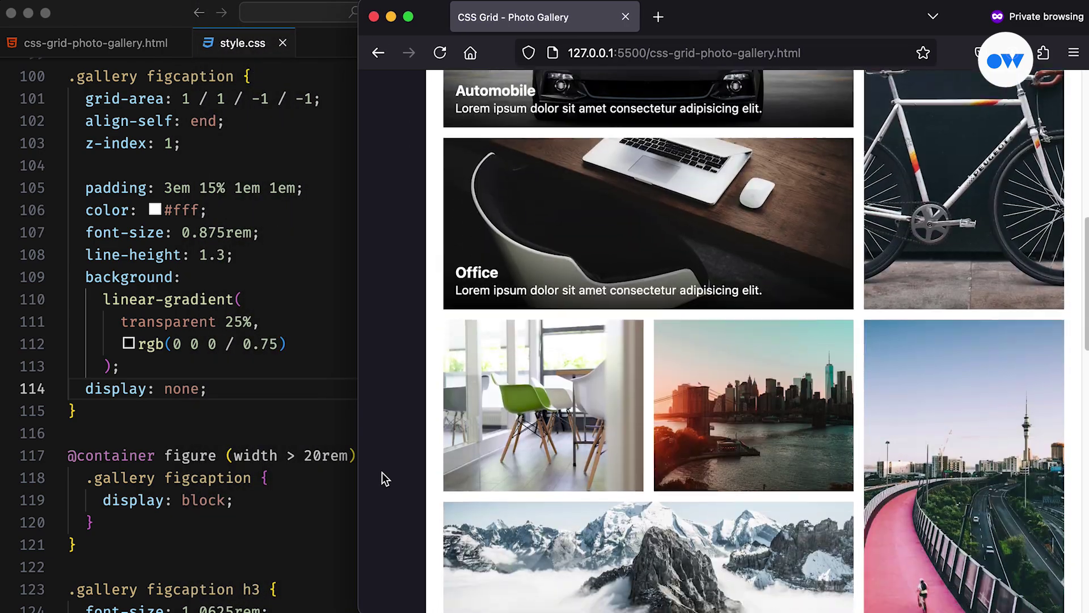
pyautogui.scroll(-4, 382, 474)
pyautogui.scroll(-3, 382, 473)
pyautogui.scroll(-5, 382, 474)
pyautogui.scroll(6, 383, 474)
pyautogui.scroll(10, 382, 474)
pyautogui.moveTo(358, 470); pyautogui.dragTo(597, 470)
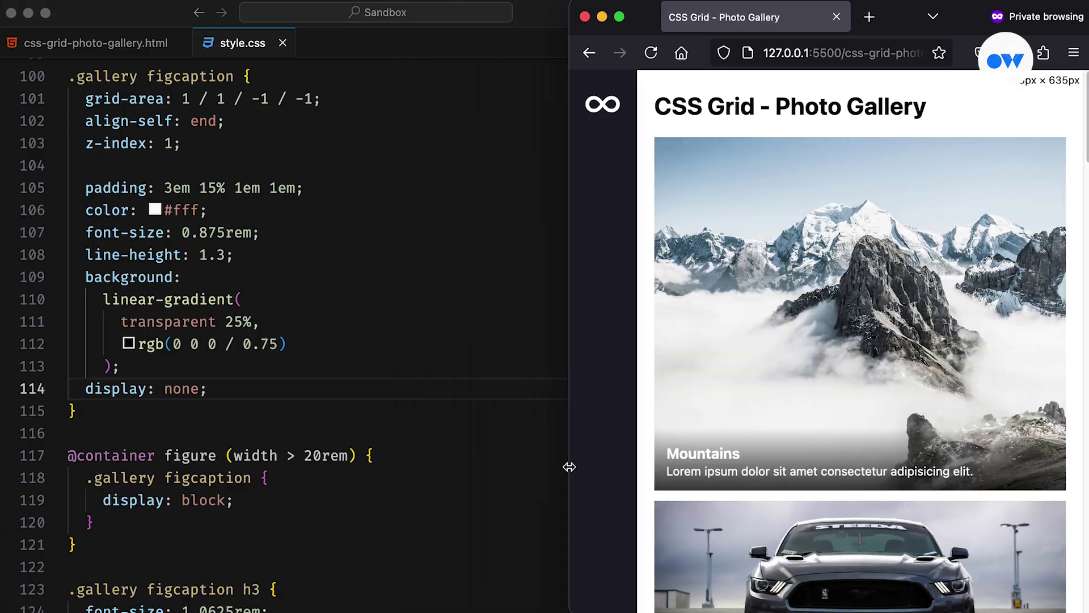